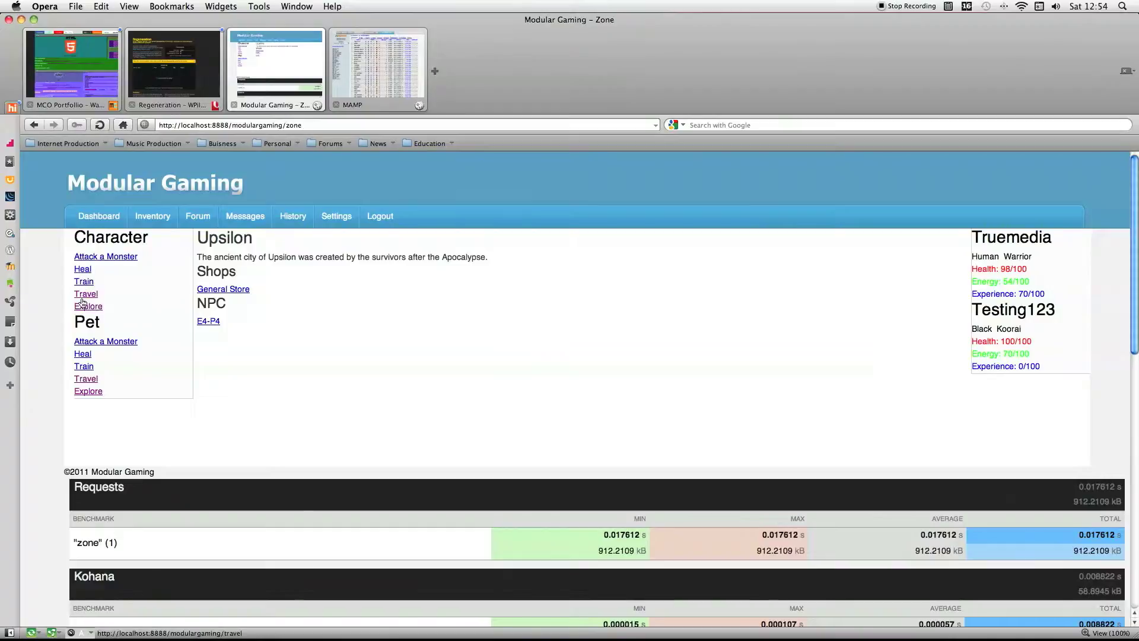
View the character's travel destinations and return to the current zone's page with its shops and NPCs.
{"action": "left_click", "coordinate": [83, 307]}
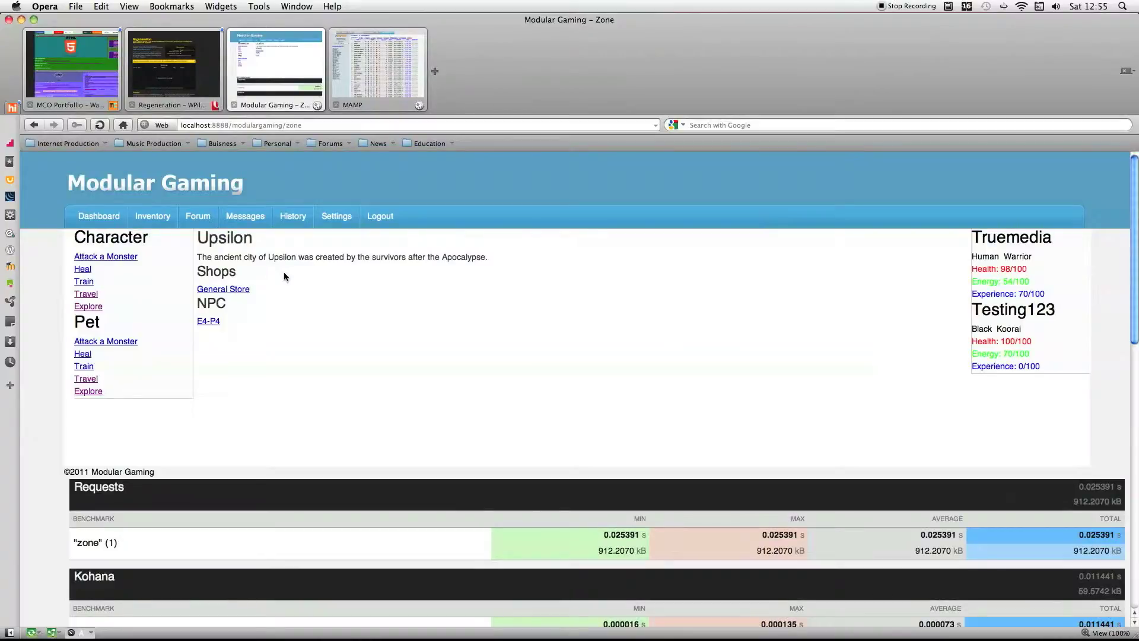
{"action": "left_click", "coordinate": [87, 295]}
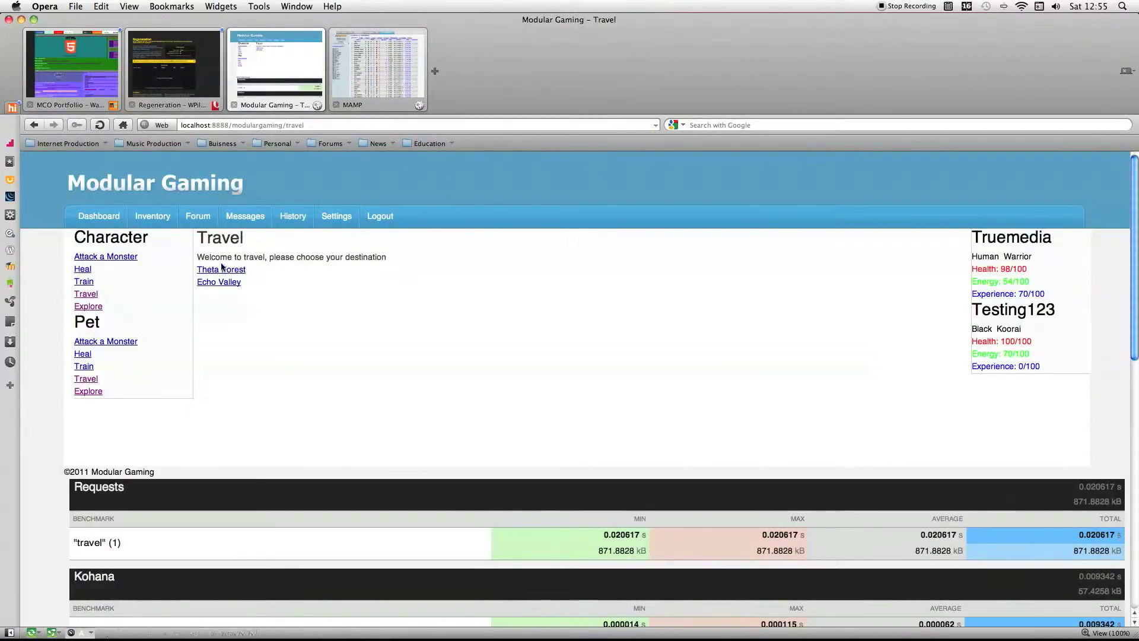
{"action": "left_click", "coordinate": [87, 307]}
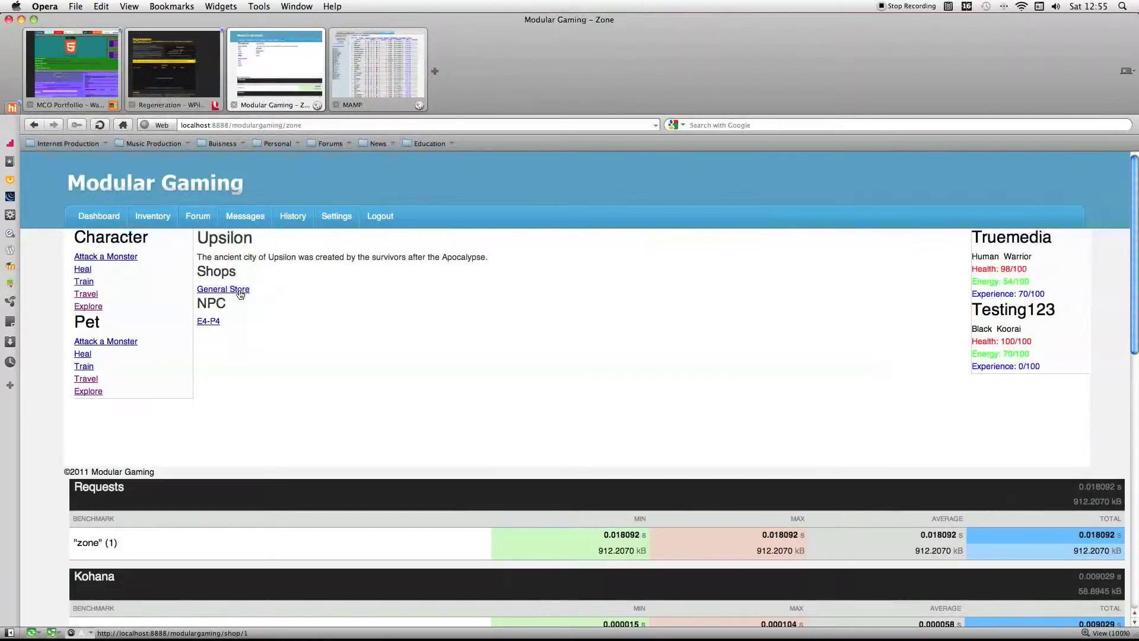
Switch to phpMyAdmin and look over the modulargaming database's tables, comparing them with the game's zone page.
{"action": "left_click", "coordinate": [360, 66]}
{"action": "scroll", "coordinate": [161, 439], "scroll_direction": "down", "scroll_amount": 2}
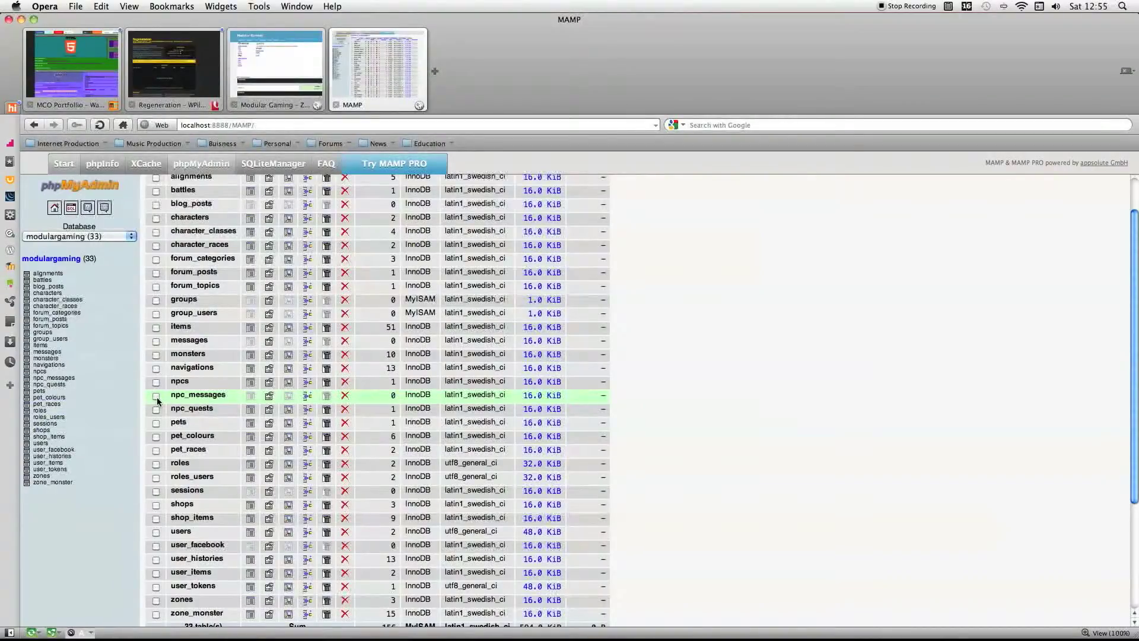
{"action": "scroll", "coordinate": [158, 401], "scroll_direction": "down", "scroll_amount": 2}
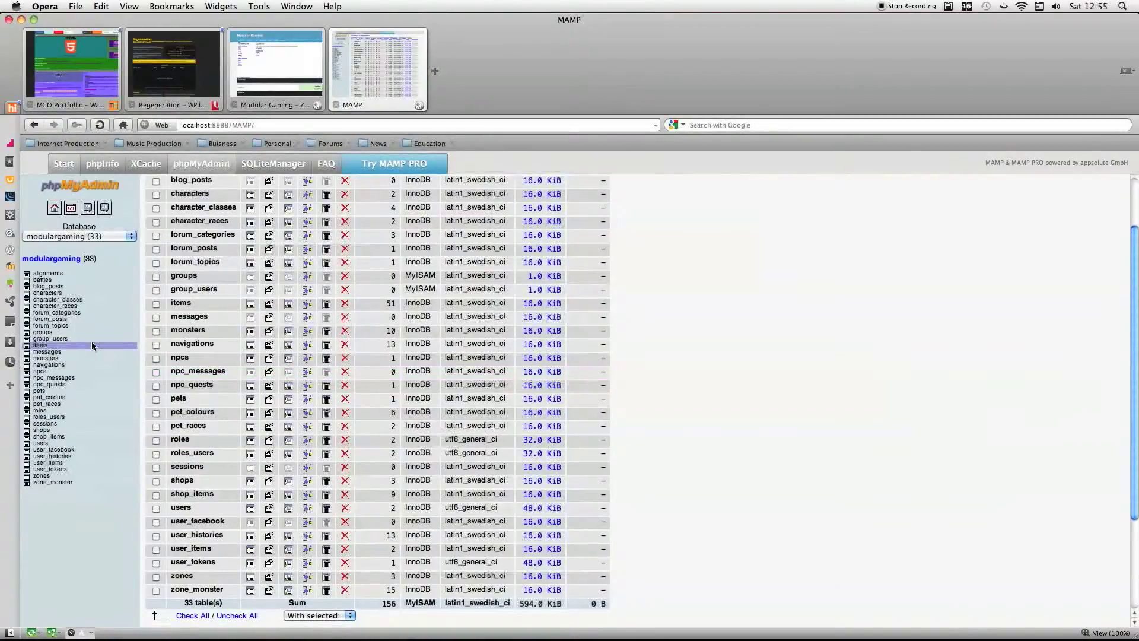
{"action": "left_click", "coordinate": [267, 74]}
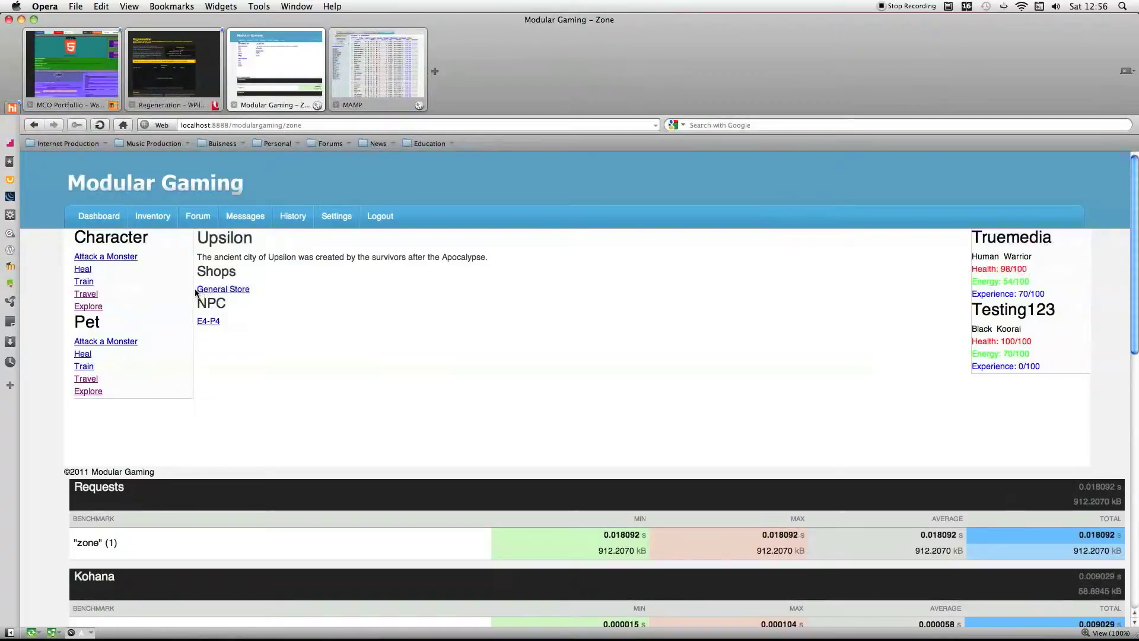
{"action": "left_click", "coordinate": [358, 75]}
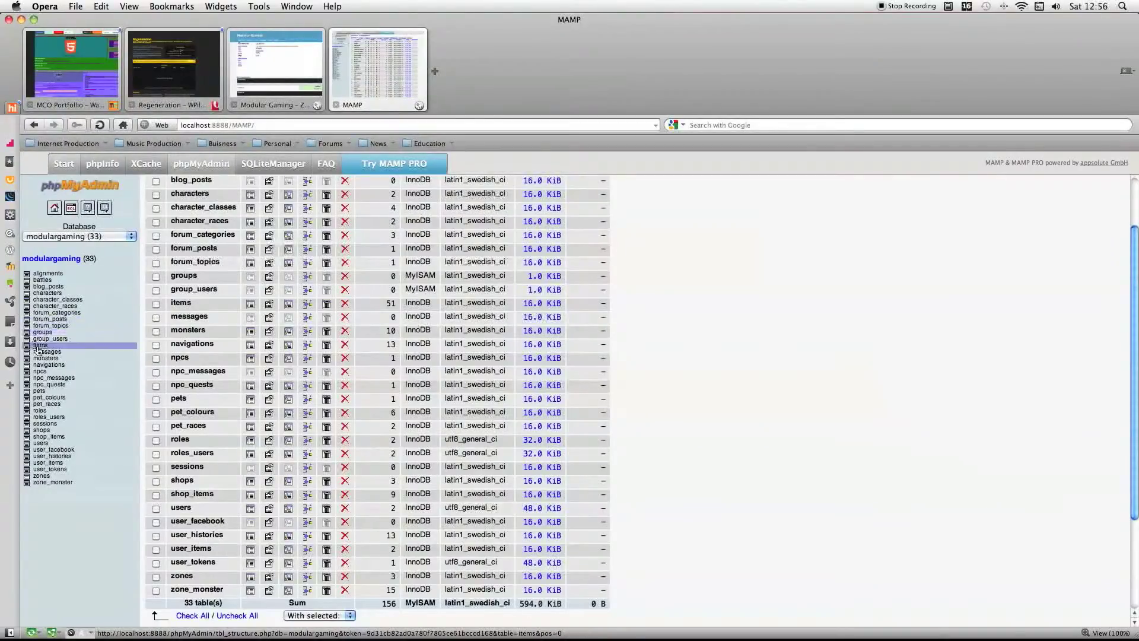
Browse the shops table's records with all fields and mark the General Store row.
{"action": "left_click", "coordinate": [42, 430]}
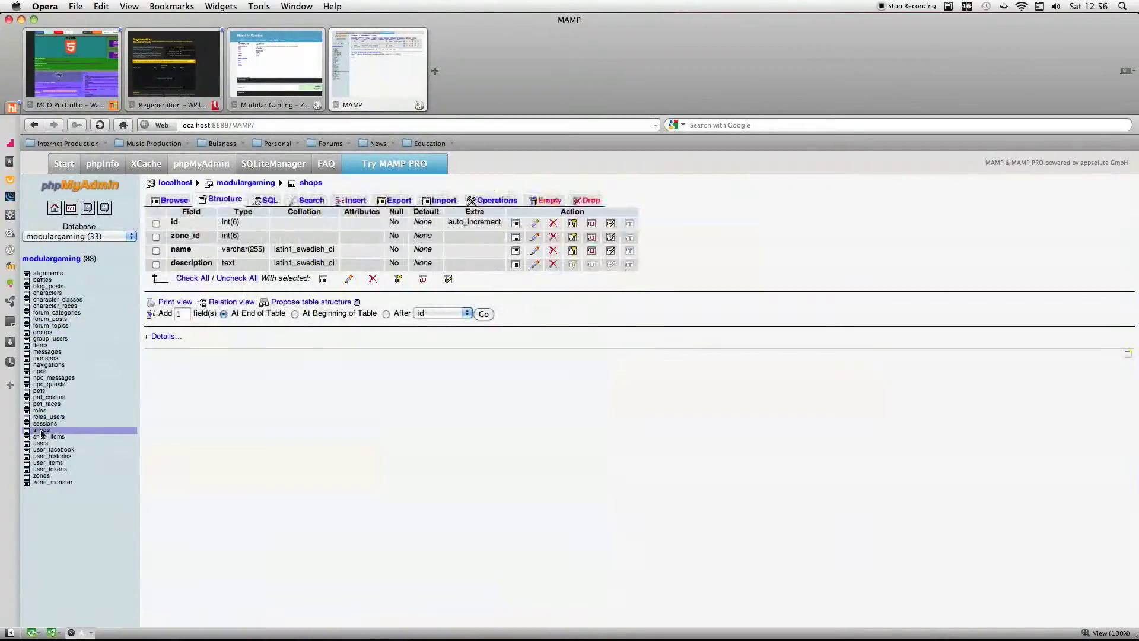
{"action": "left_click", "coordinate": [183, 279]}
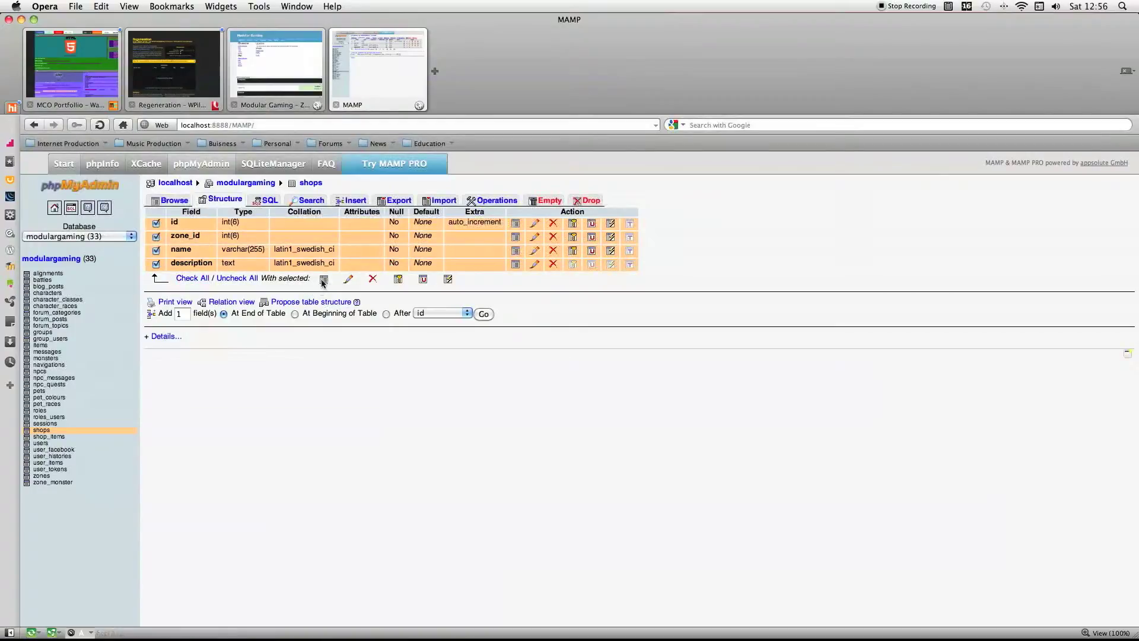
{"action": "left_click", "coordinate": [323, 278]}
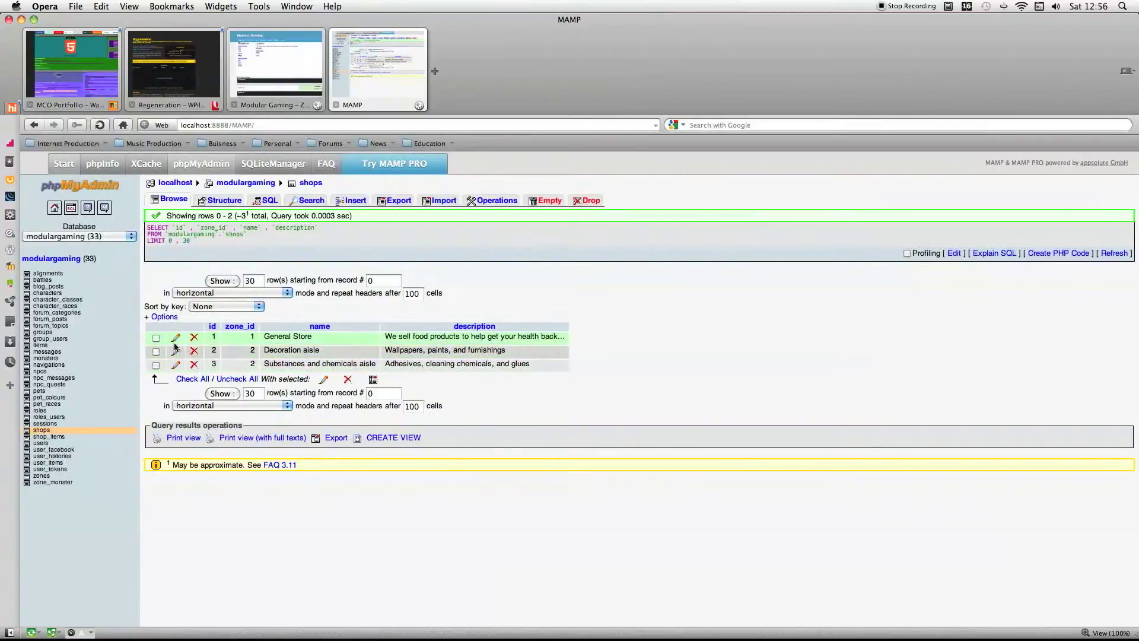
{"action": "left_click", "coordinate": [272, 340]}
{"action": "left_click", "coordinate": [349, 340]}
Browse the zones table's records with all fields and compare the Upsilon row with the game's zone page.
{"action": "left_click", "coordinate": [47, 478]}
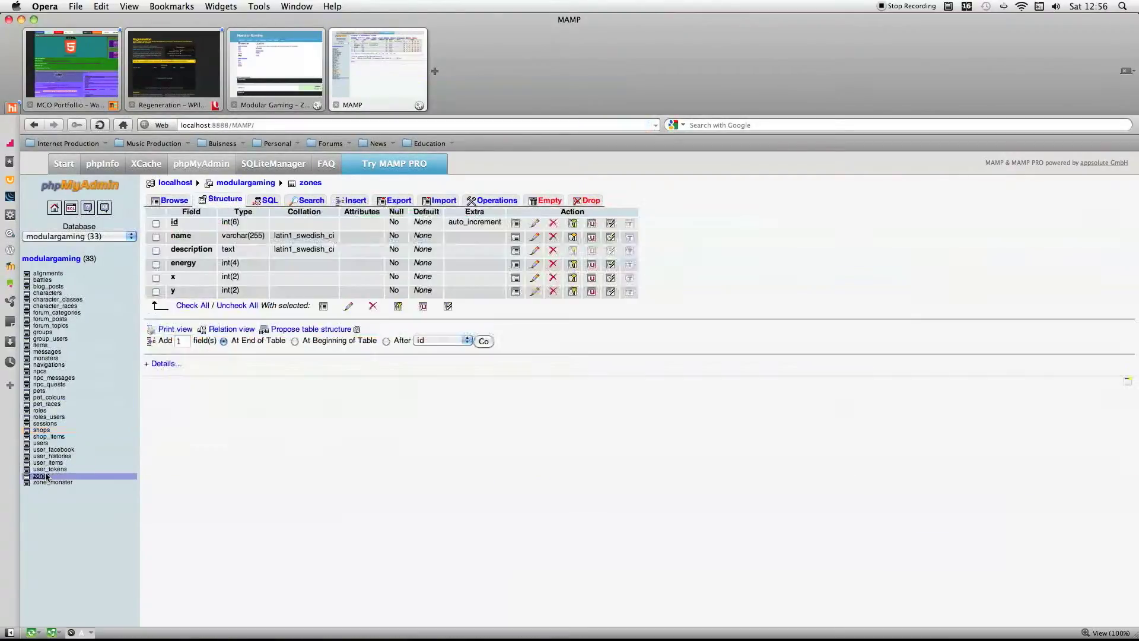
{"action": "left_click", "coordinate": [205, 305]}
{"action": "left_click", "coordinate": [324, 306]}
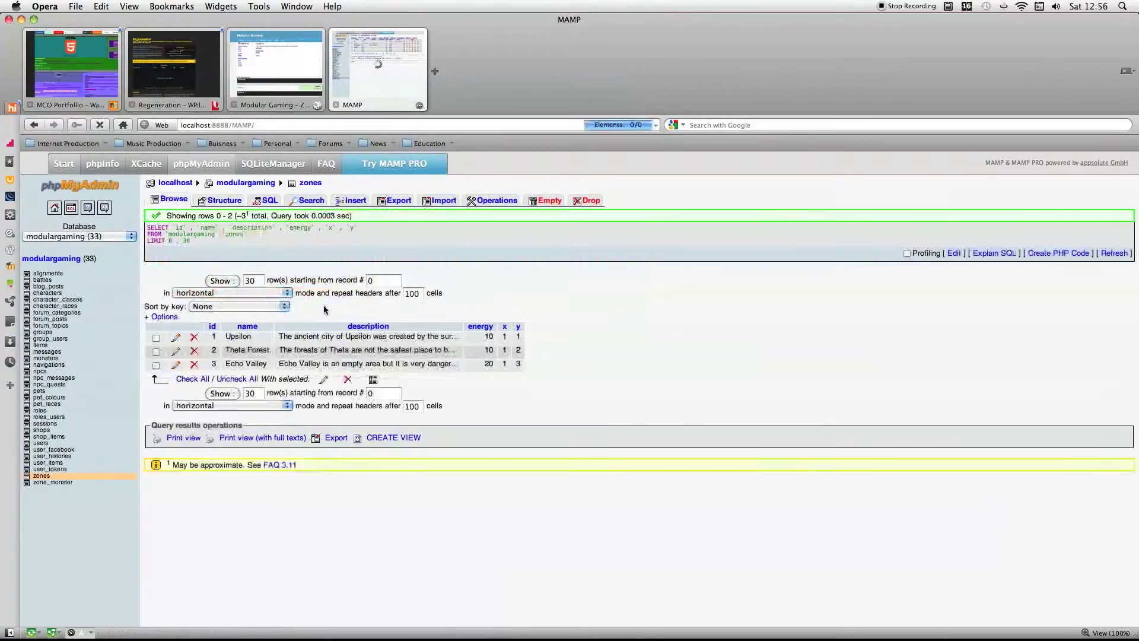
{"action": "left_click", "coordinate": [229, 338]}
{"action": "key", "text": "ctrl+Tab"}
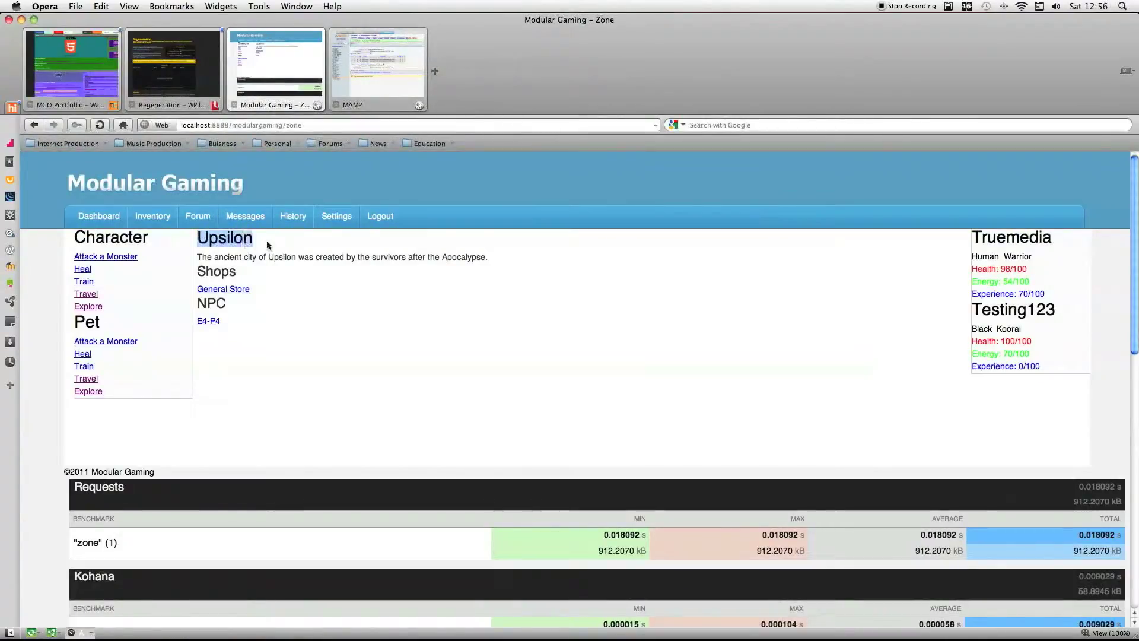
{"action": "left_click", "coordinate": [368, 49]}
{"action": "left_click", "coordinate": [265, 342]}
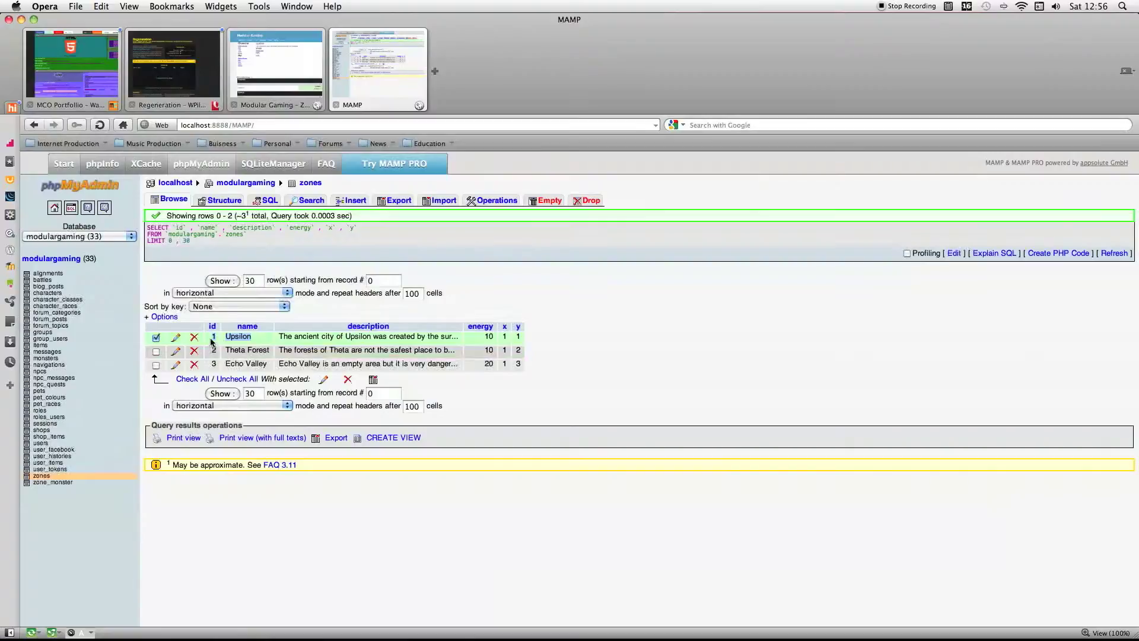
{"action": "left_click", "coordinate": [265, 343]}
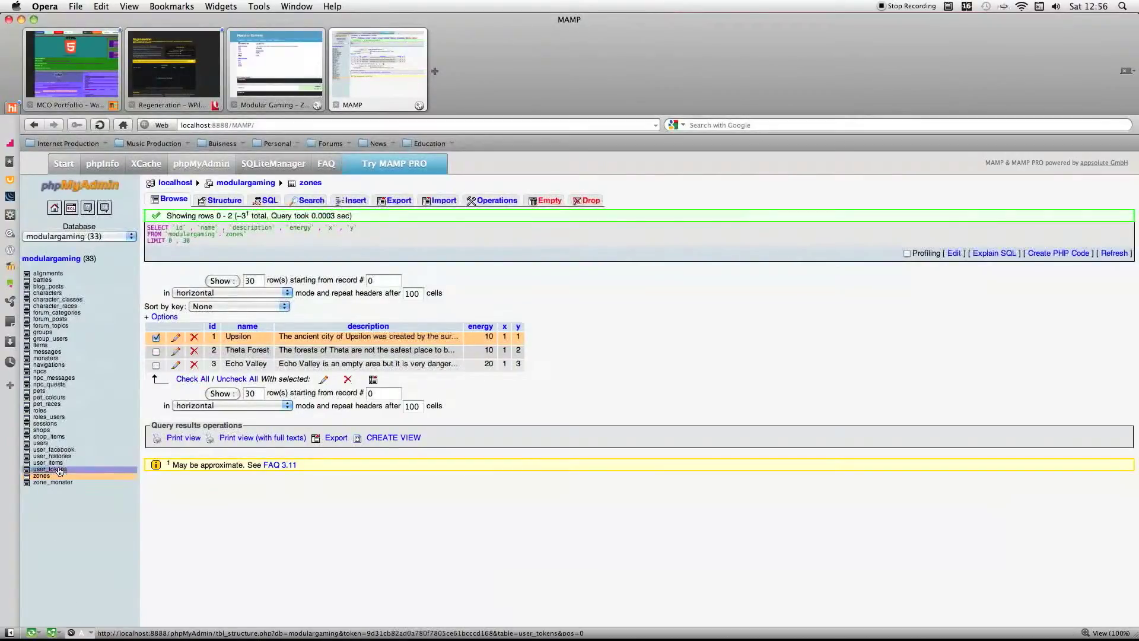
Browse the shops table with all fields again and open the General Store record for editing.
{"action": "left_click", "coordinate": [42, 430]}
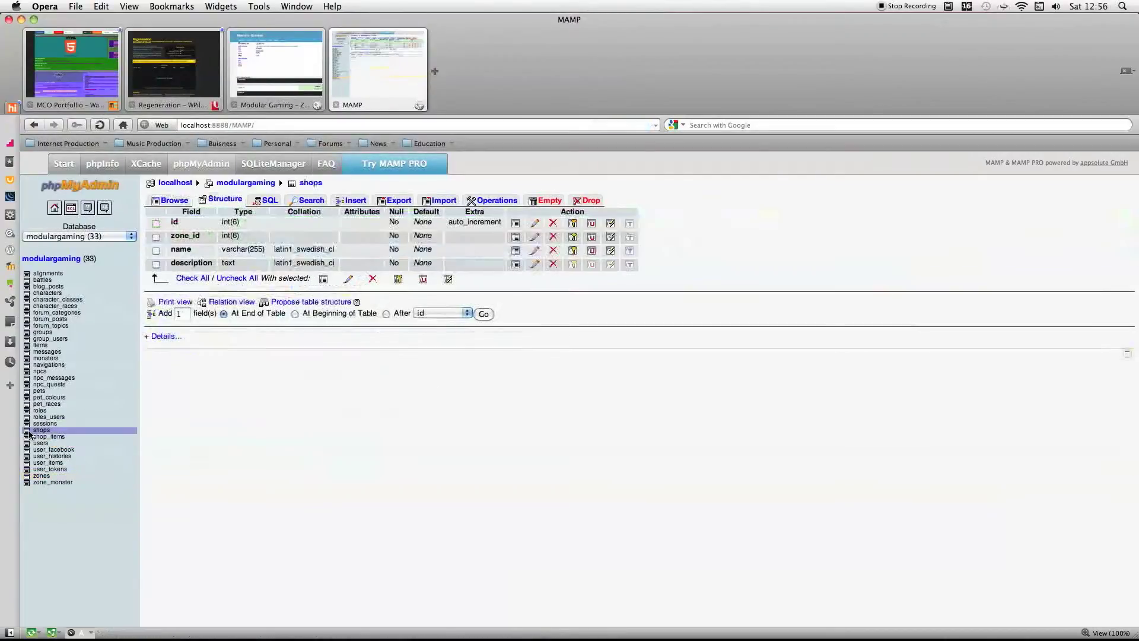
{"action": "left_click", "coordinate": [193, 278]}
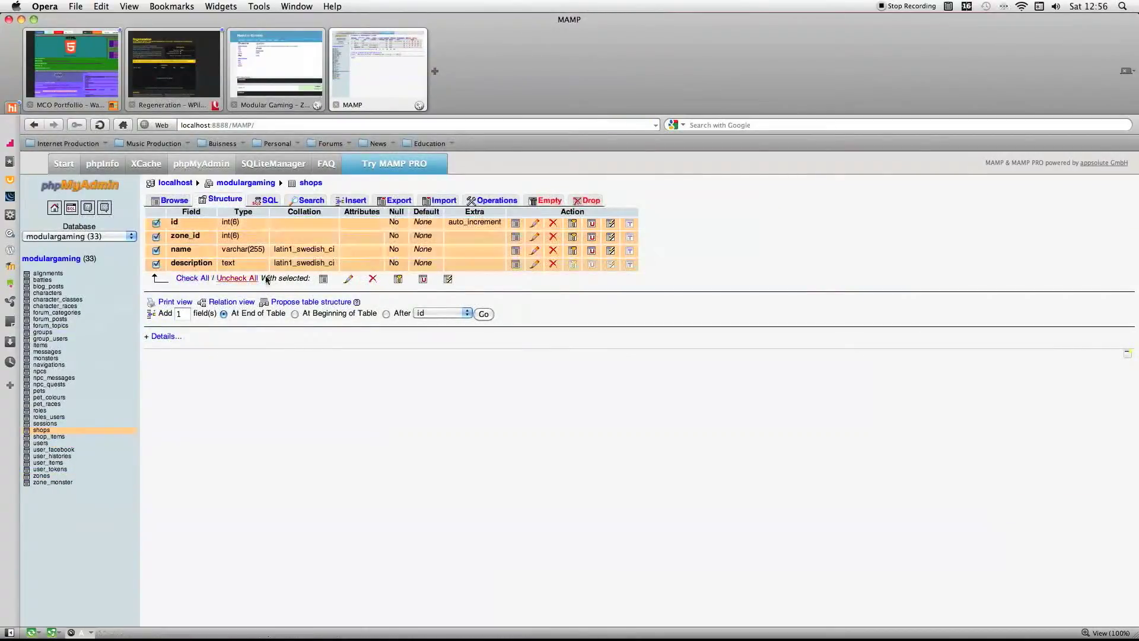
{"action": "left_click", "coordinate": [324, 279]}
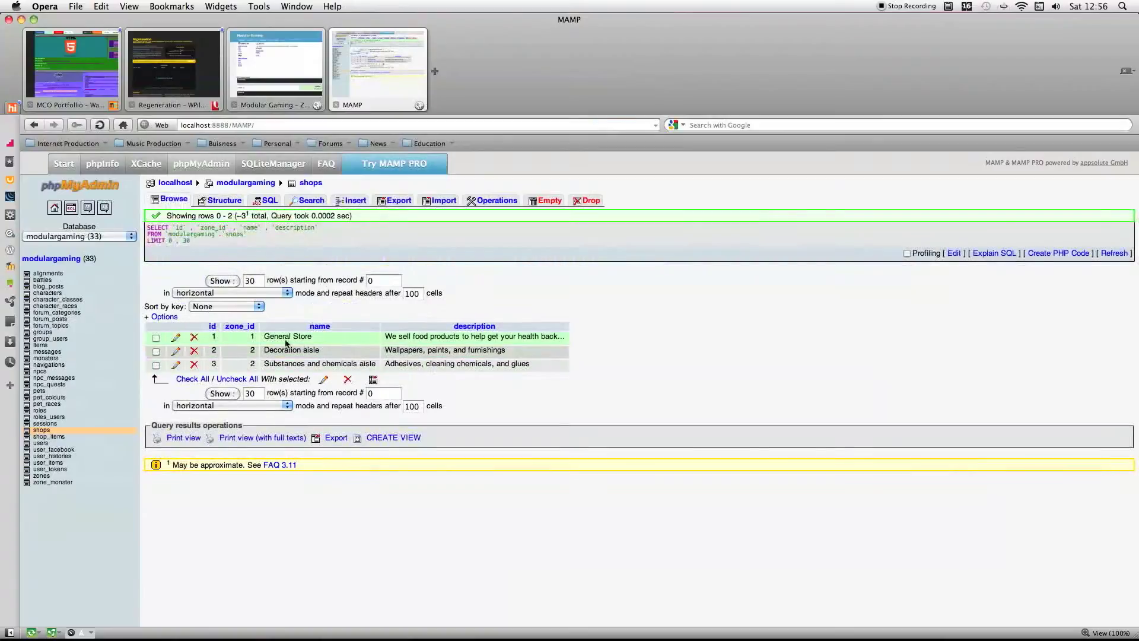
{"action": "left_click", "coordinate": [176, 338]}
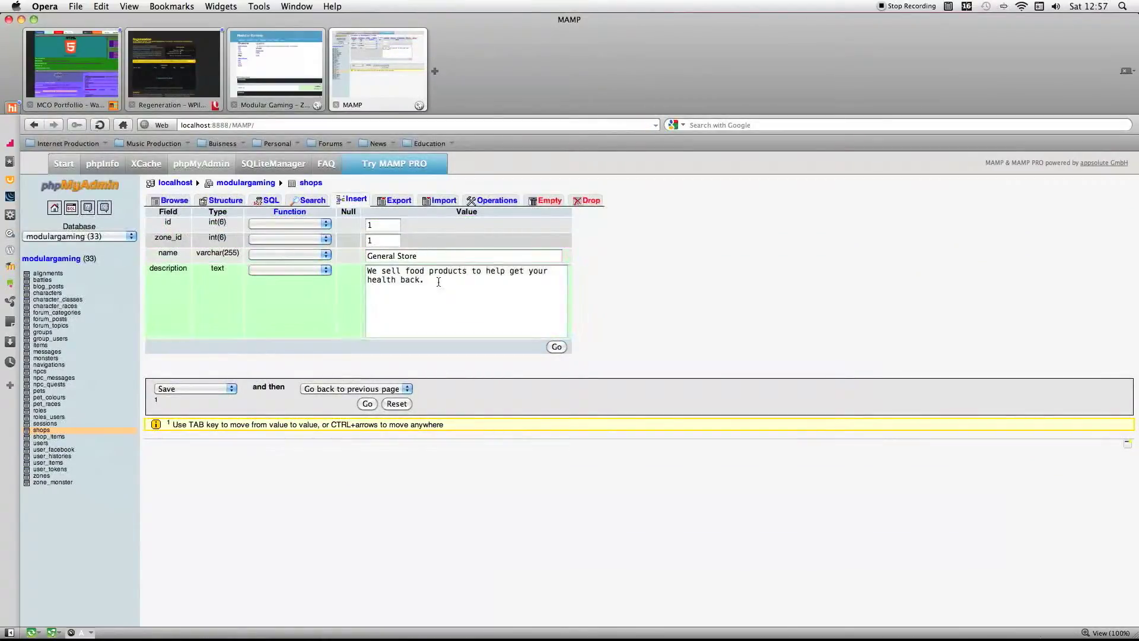
Change the shop record's name to Gun Store.
{"action": "left_click", "coordinate": [434, 259]}
{"action": "triple_click", "coordinate": [435, 259]}
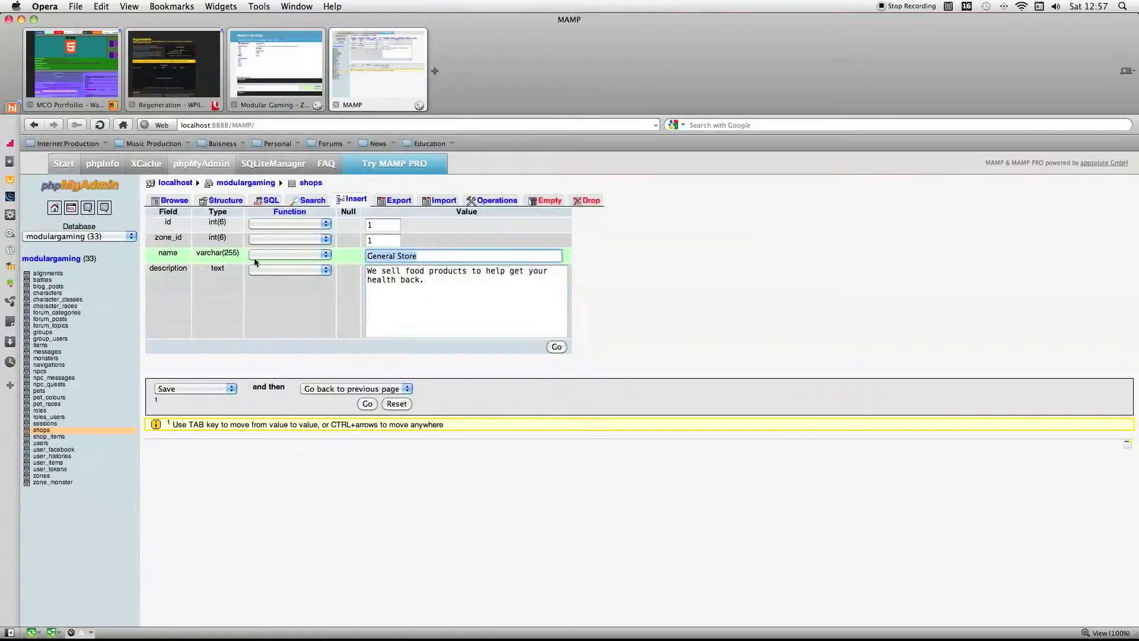
{"action": "left_click", "coordinate": [396, 259]}
{"action": "key", "text": "BackSpace"}
{"action": "key", "text": "BackSpace"}
{"action": "key", "text": "BackSpace"}
{"action": "key", "text": "BackSpace"}
{"action": "key", "text": "BackSpace"}
{"action": "key", "text": "BackSpace"}
{"action": "type", "text": "un"}
Replace the shop's description with "We sell guns" and save the record.
{"action": "left_click", "coordinate": [424, 281]}
{"action": "key", "text": "super+a"}
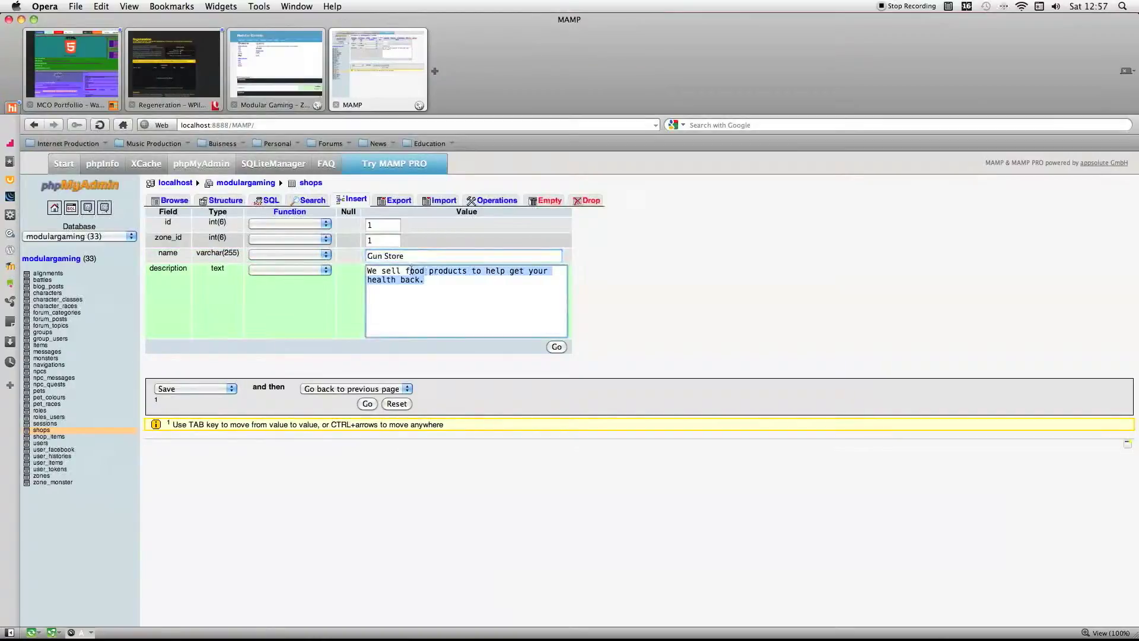
{"action": "type", "text": "guns"}
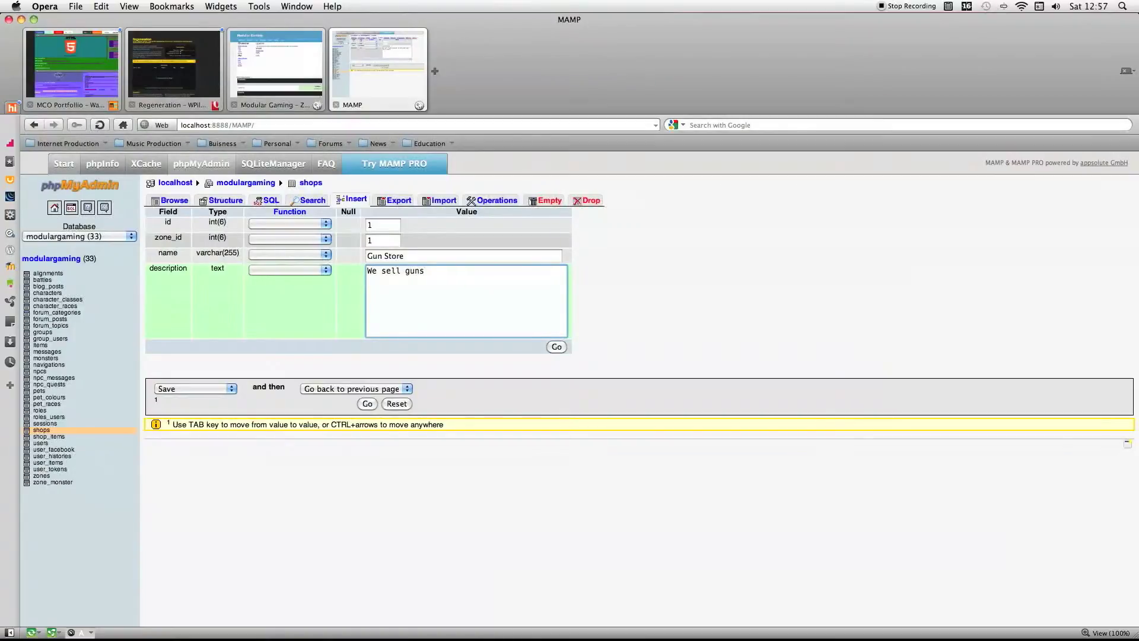
{"action": "left_click", "coordinate": [369, 404]}
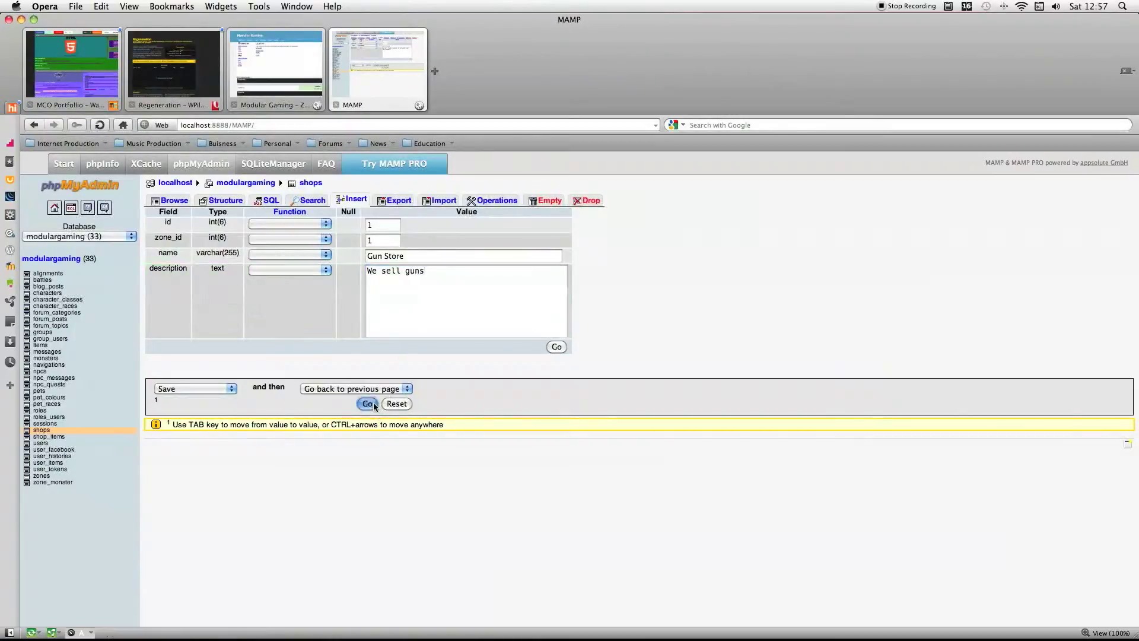
Reload the game's zone page and open the Gun Store to check its name and description.
{"action": "left_click", "coordinate": [267, 91]}
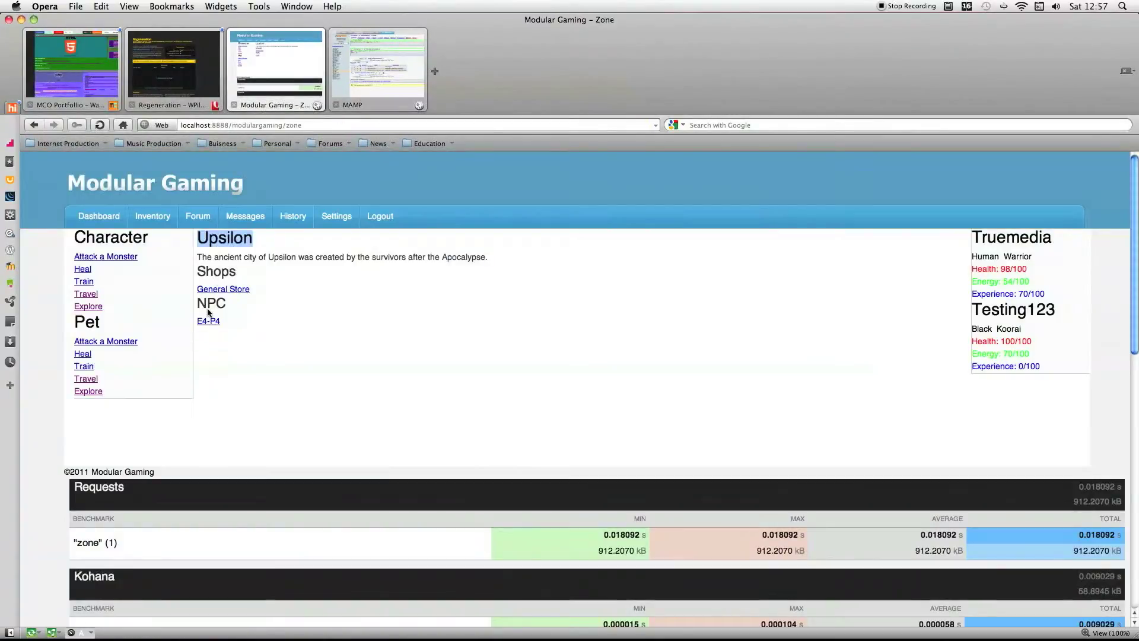
{"action": "right_click", "coordinate": [299, 290]}
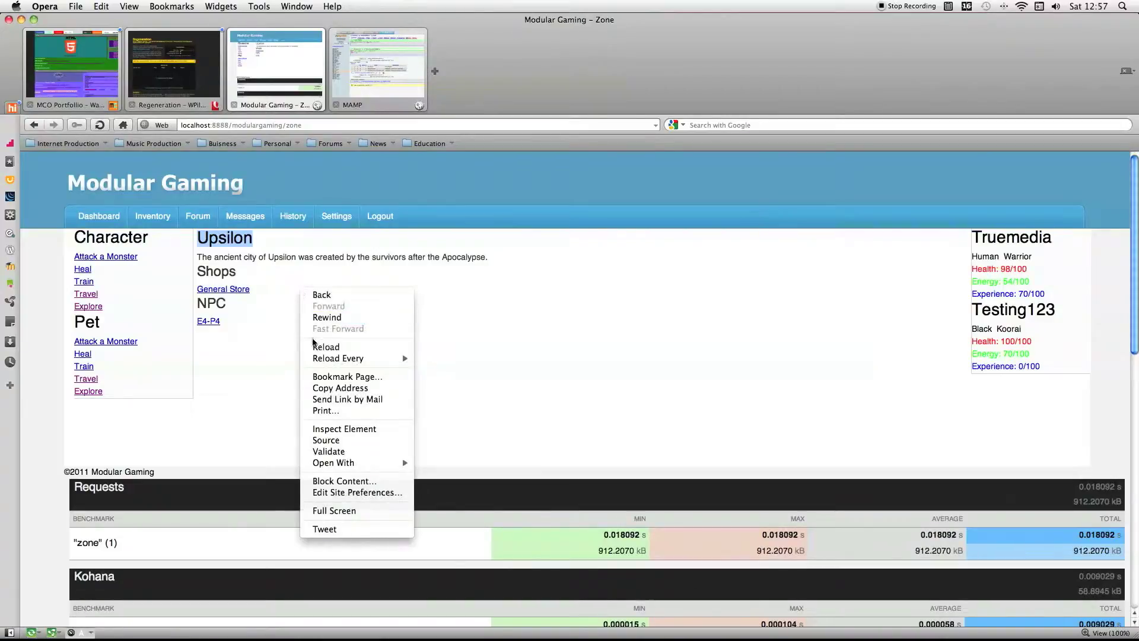
{"action": "left_click", "coordinate": [326, 347]}
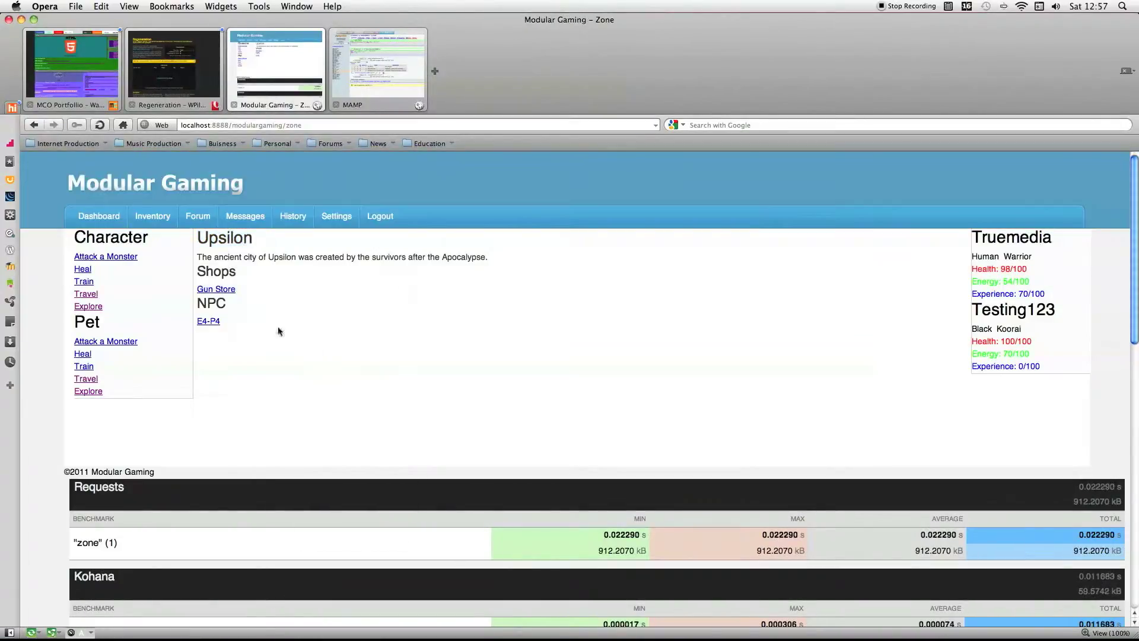
{"action": "left_click", "coordinate": [222, 291]}
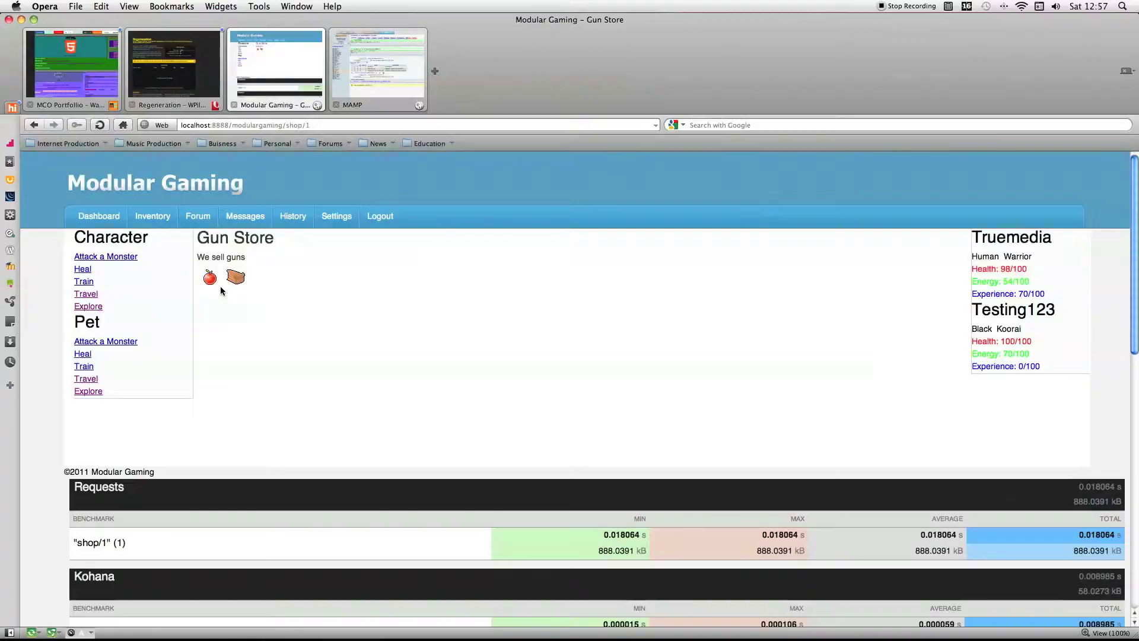
{"action": "left_click_drag", "start_coordinate": [196, 258], "coordinate": [273, 258]}
{"action": "left_click", "coordinate": [320, 255]}
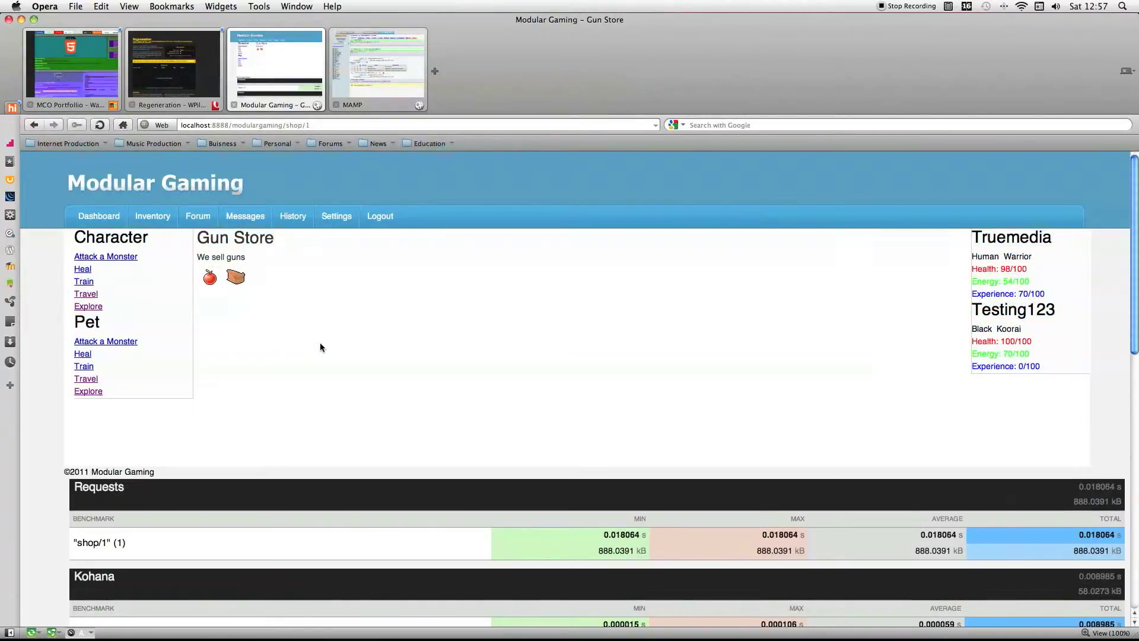
Open the apple item in the Gun Store and examine its title, description and price.
{"action": "left_click", "coordinate": [211, 278]}
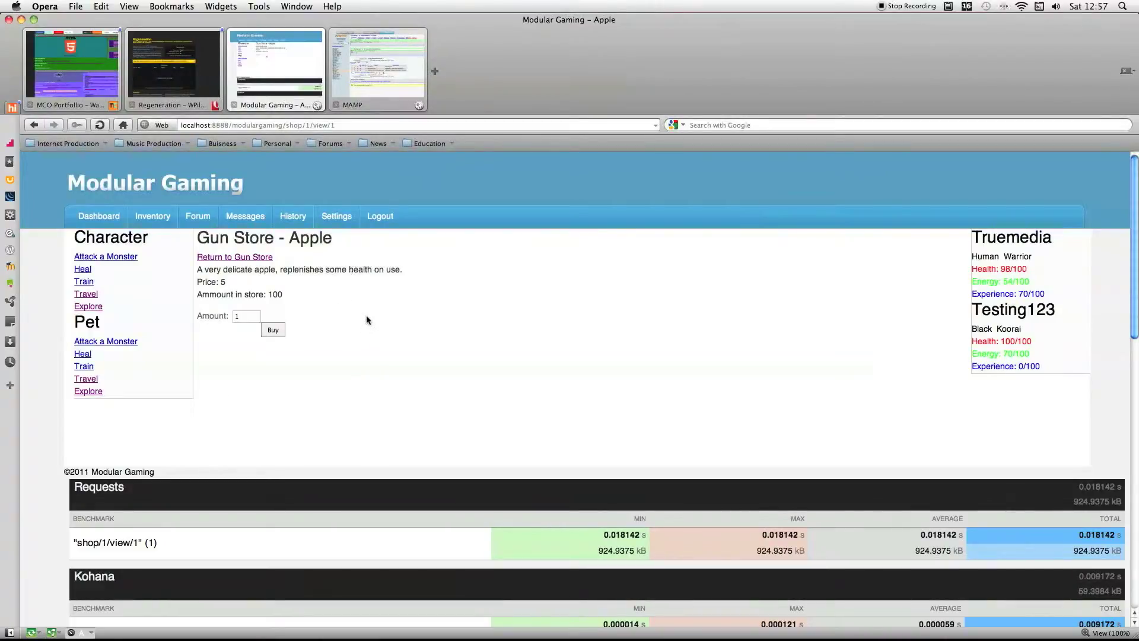
{"action": "left_click", "coordinate": [262, 258]}
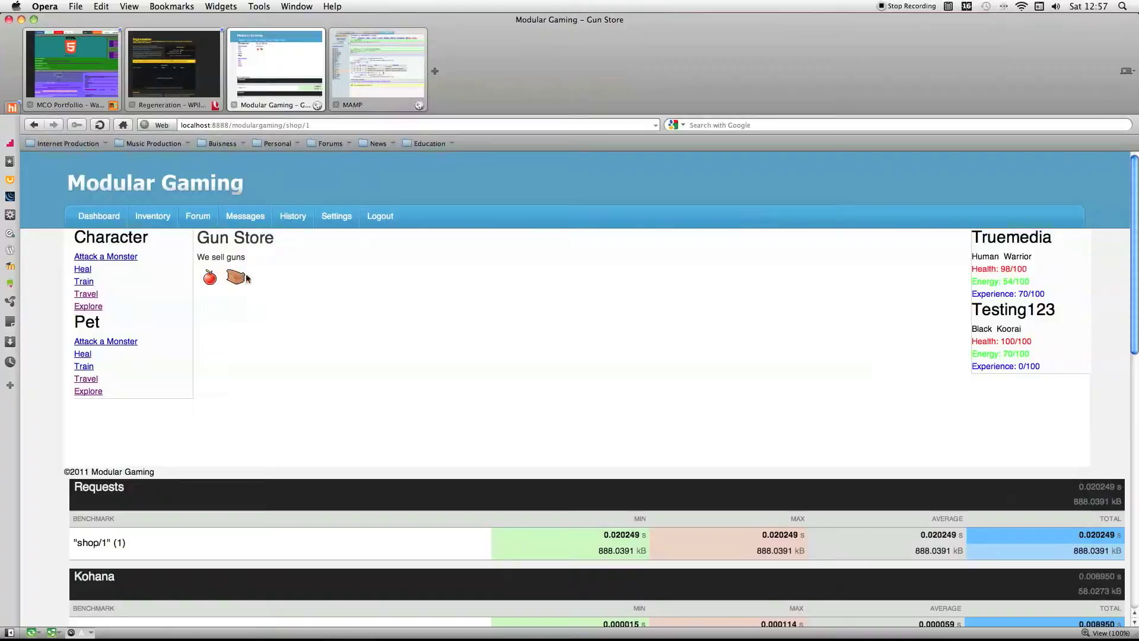
{"action": "left_click", "coordinate": [212, 278]}
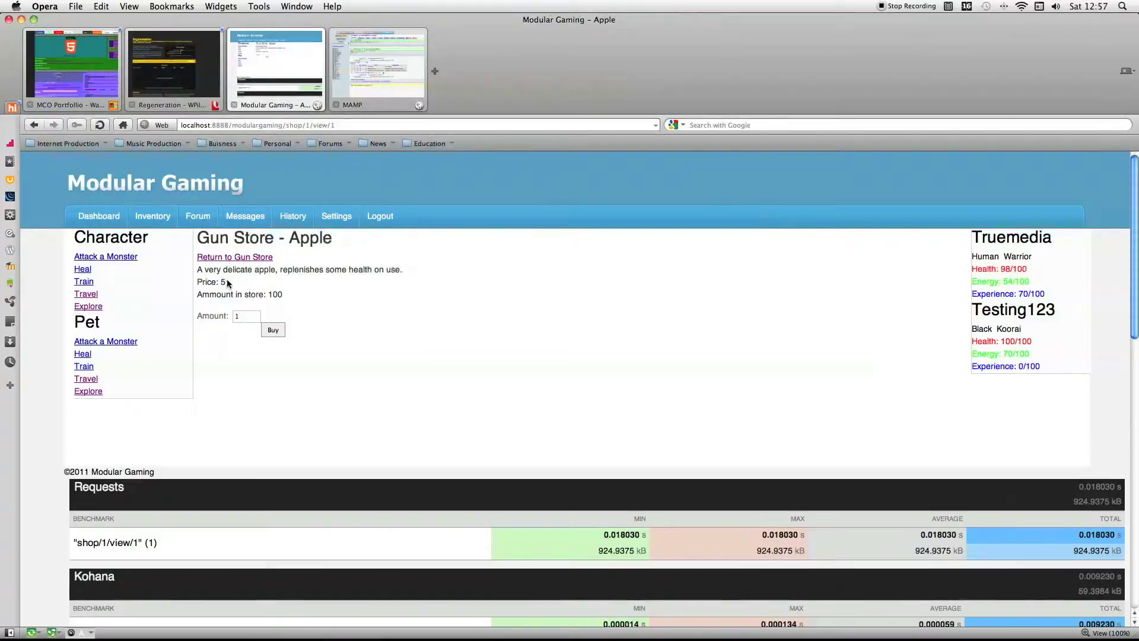
{"action": "left_click_drag", "start_coordinate": [199, 271], "coordinate": [303, 286]}
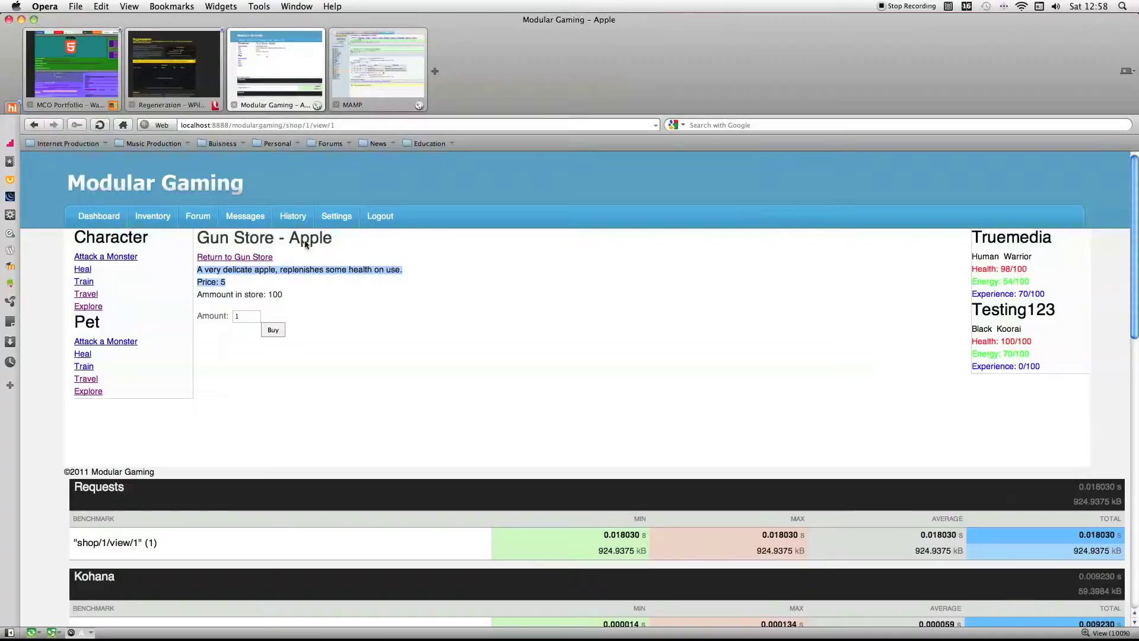
{"action": "left_click_drag", "start_coordinate": [243, 241], "coordinate": [323, 240]}
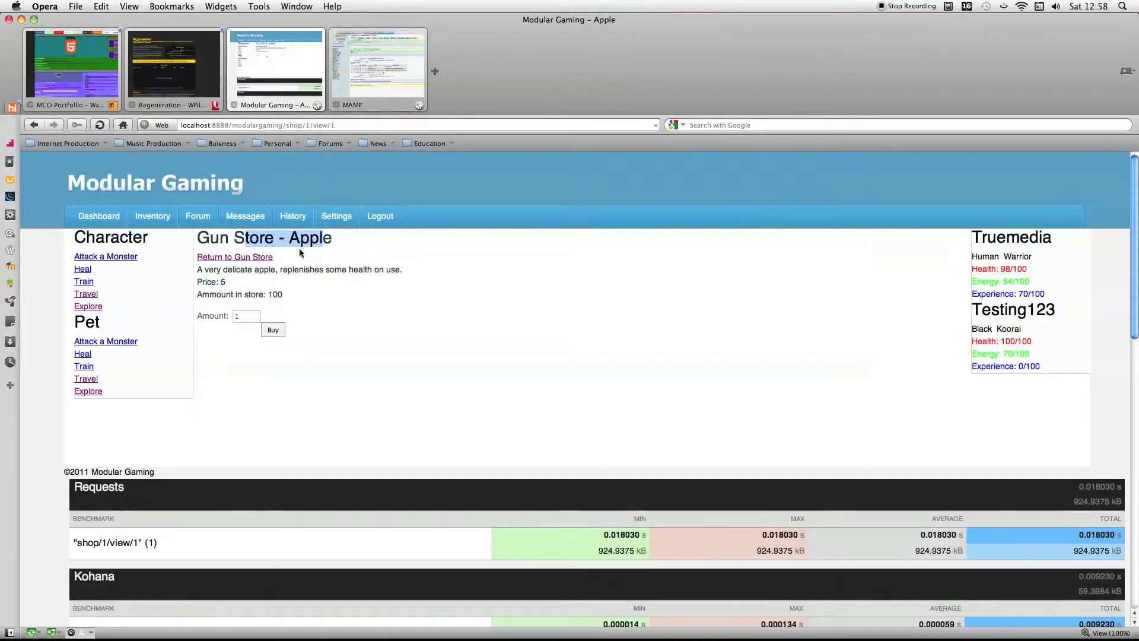
Examine the apple's description, price, store stock and purchase amount, and return to the Gun Store.
{"action": "left_click_drag", "start_coordinate": [203, 273], "coordinate": [394, 270]}
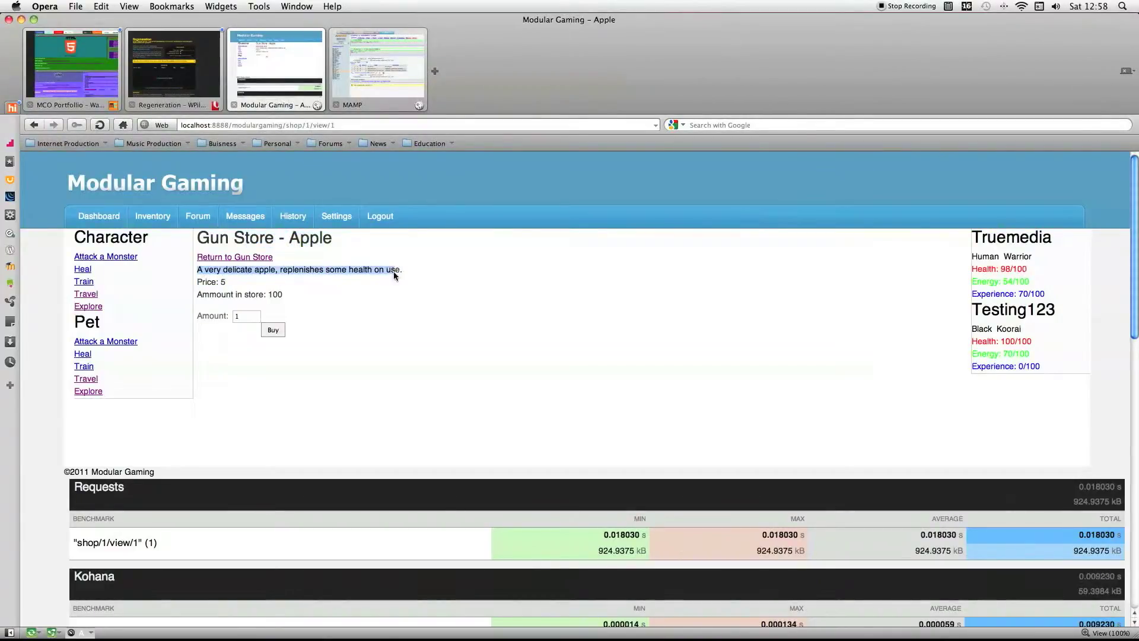
{"action": "left_click_drag", "start_coordinate": [203, 285], "coordinate": [231, 317]}
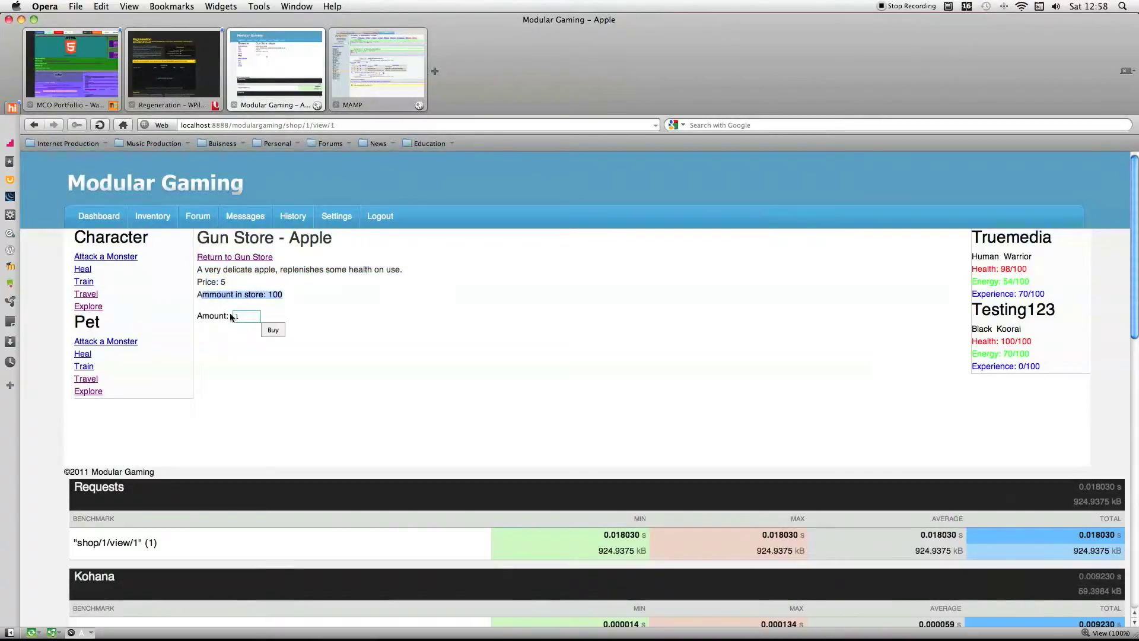
{"action": "left_click", "coordinate": [249, 321]}
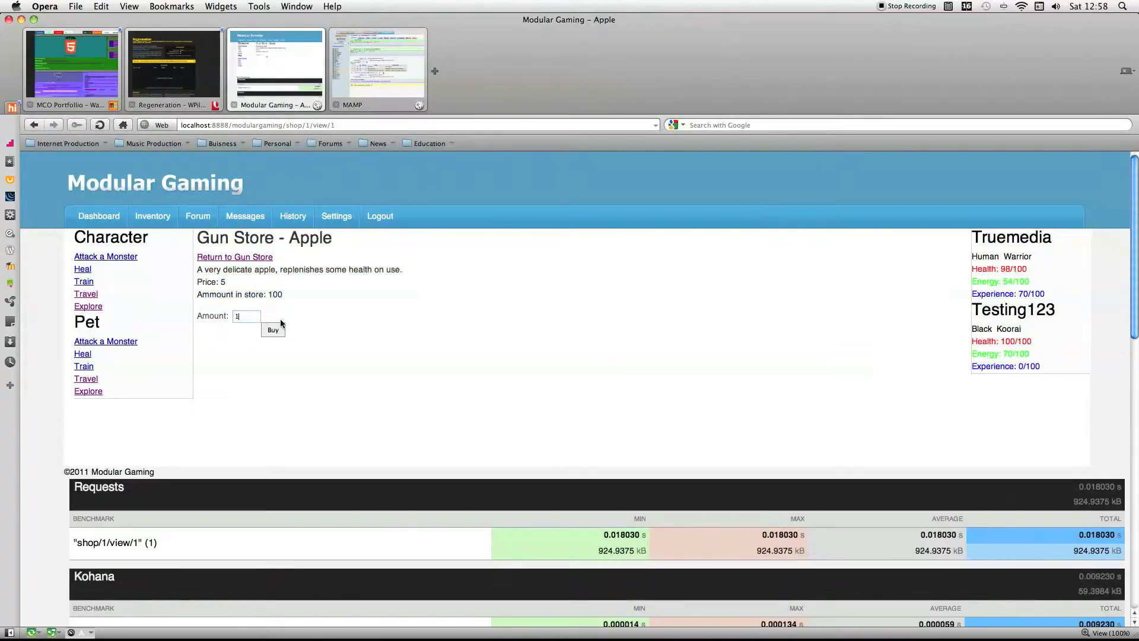
{"action": "scroll", "coordinate": [283, 323], "scroll_direction": "down", "scroll_amount": 1}
{"action": "left_click", "coordinate": [245, 234]}
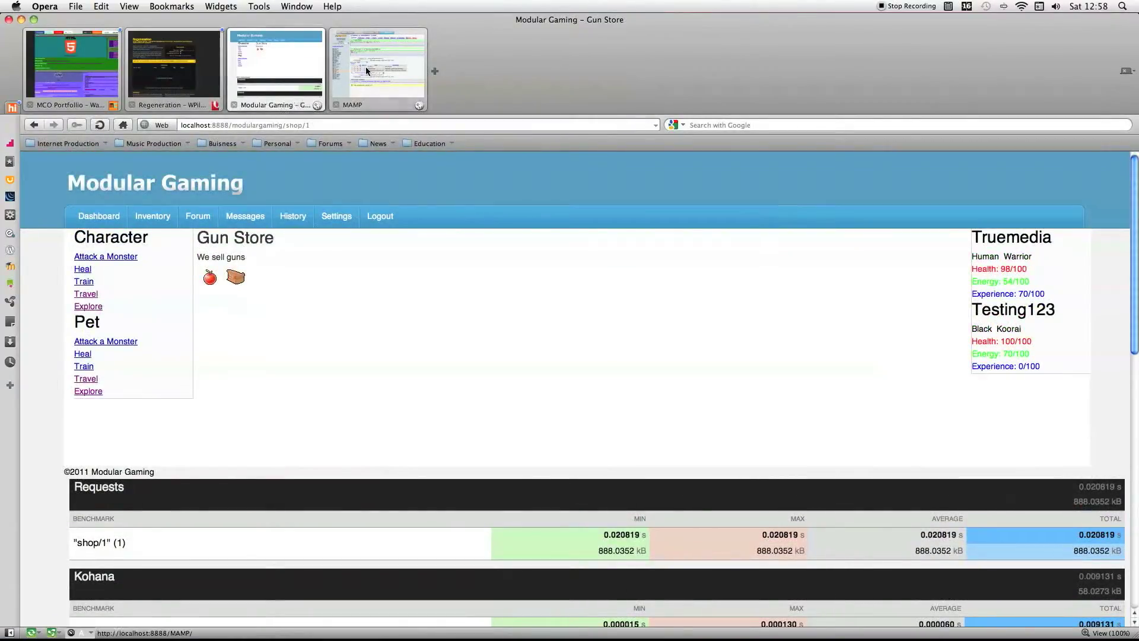
Browse the rows of the shop_items table in phpMyAdmin, showing all of its fields.
{"action": "left_click", "coordinate": [365, 66]}
{"action": "mouse_move", "coordinate": [128, 633]}
{"action": "left_click", "coordinate": [60, 437]}
{"action": "left_click", "coordinate": [196, 279]}
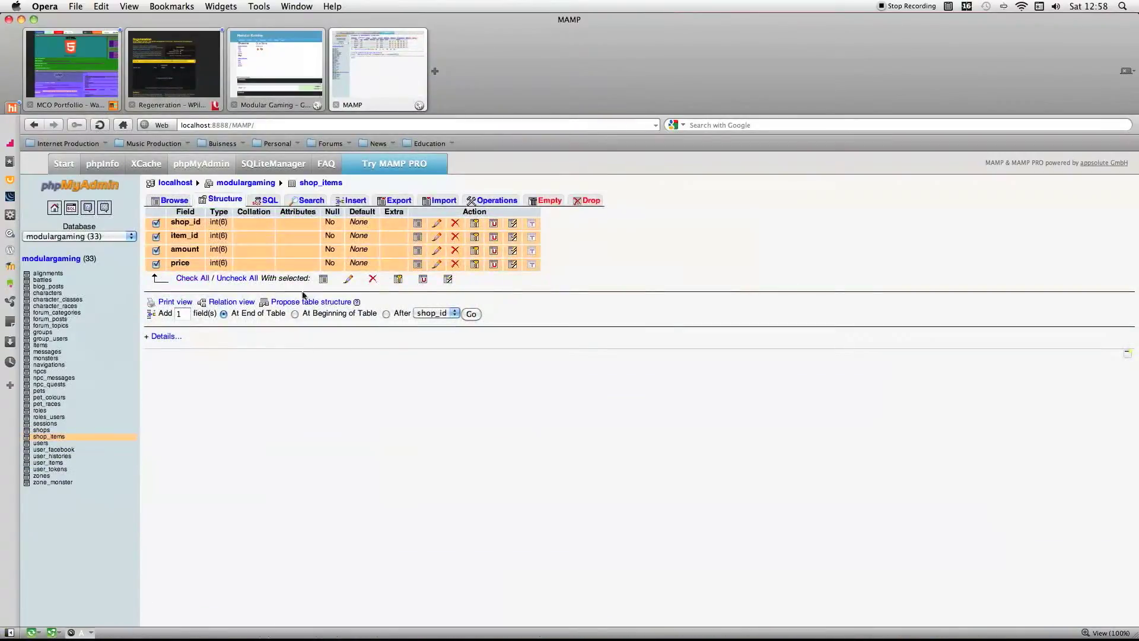
{"action": "left_click", "coordinate": [324, 279]}
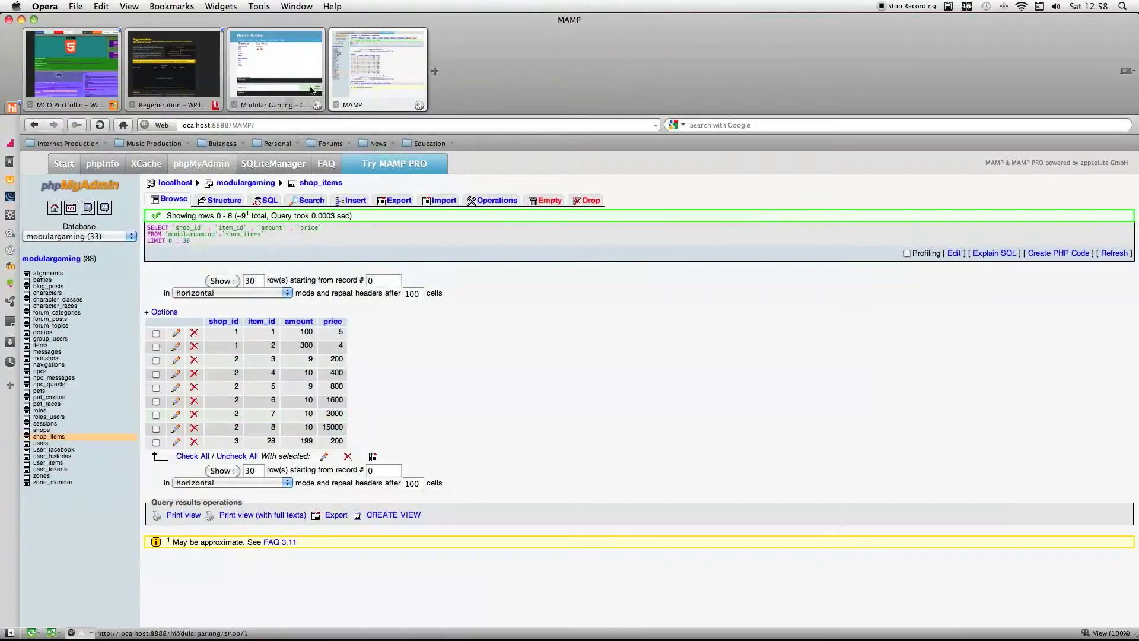
Open the Gun Store's apple item, inspect its page address and return to the shop_items rows.
{"action": "left_click", "coordinate": [284, 95]}
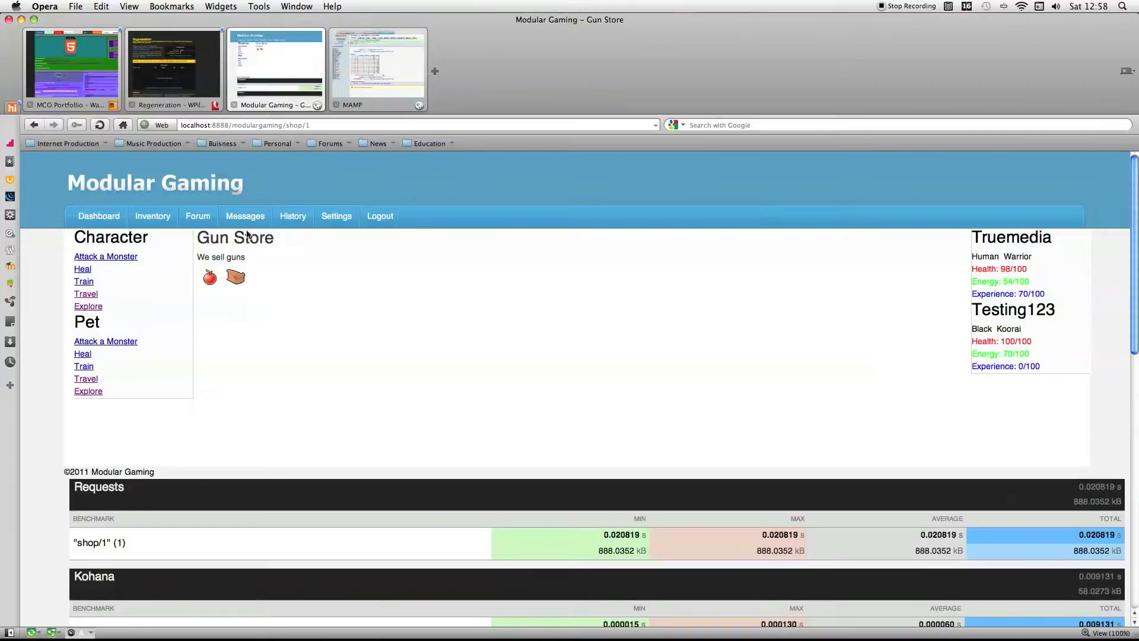
{"action": "left_click", "coordinate": [209, 277]}
{"action": "left_click", "coordinate": [387, 125]}
{"action": "left_click", "coordinate": [386, 125]}
{"action": "left_click", "coordinate": [384, 90]}
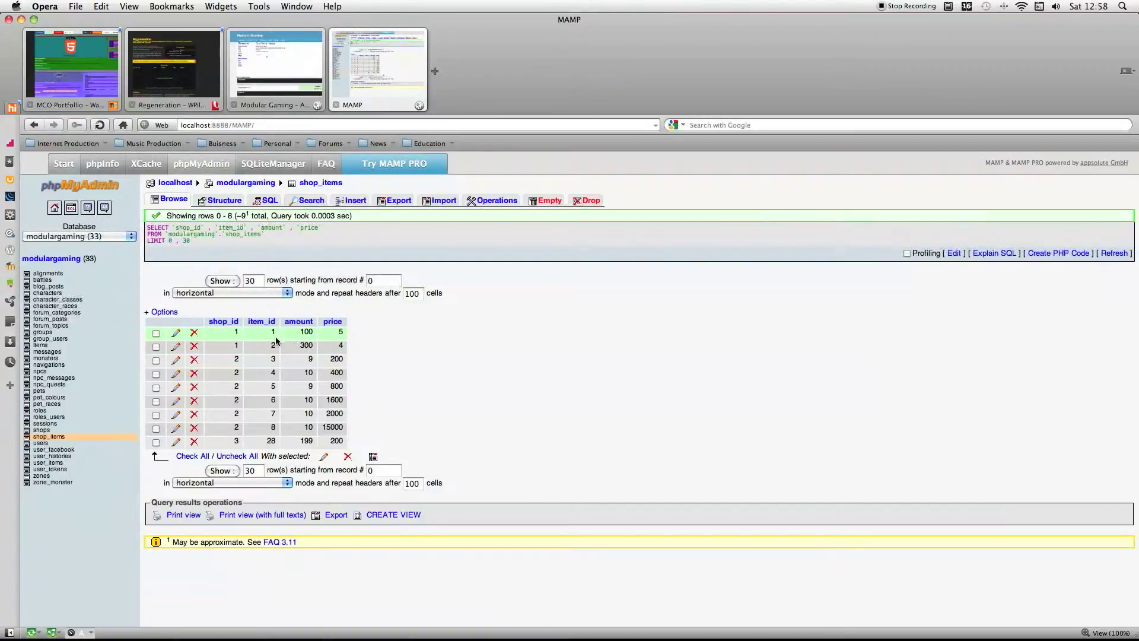
Compare the apple page's price and store stock with the first row of shop_items.
{"action": "left_click", "coordinate": [299, 73]}
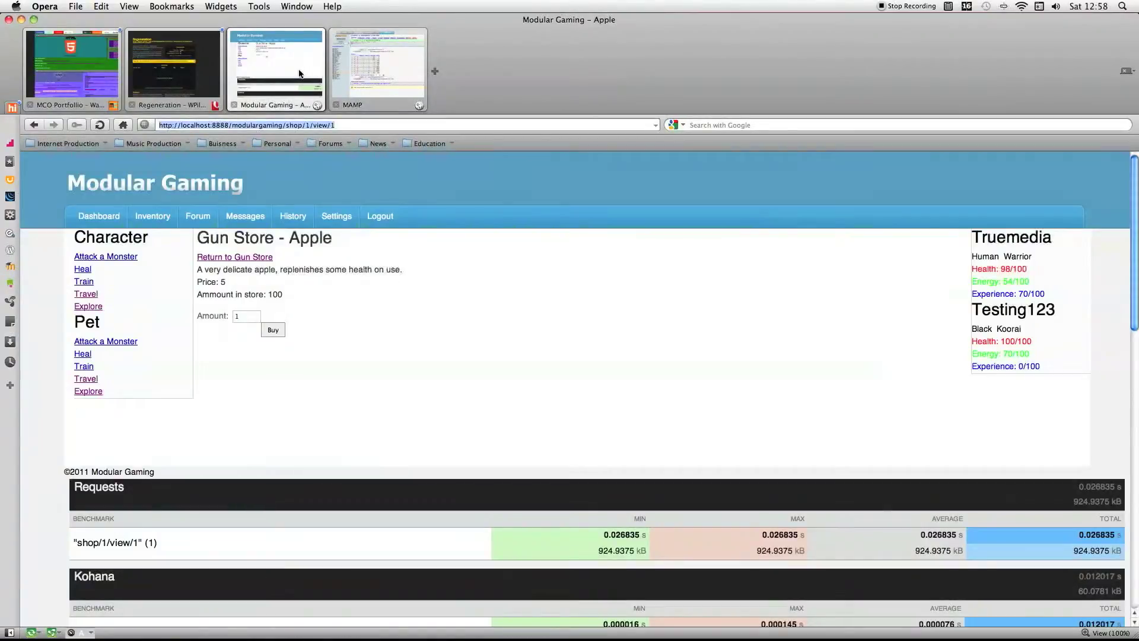
{"action": "left_click_drag", "start_coordinate": [216, 283], "coordinate": [234, 285]}
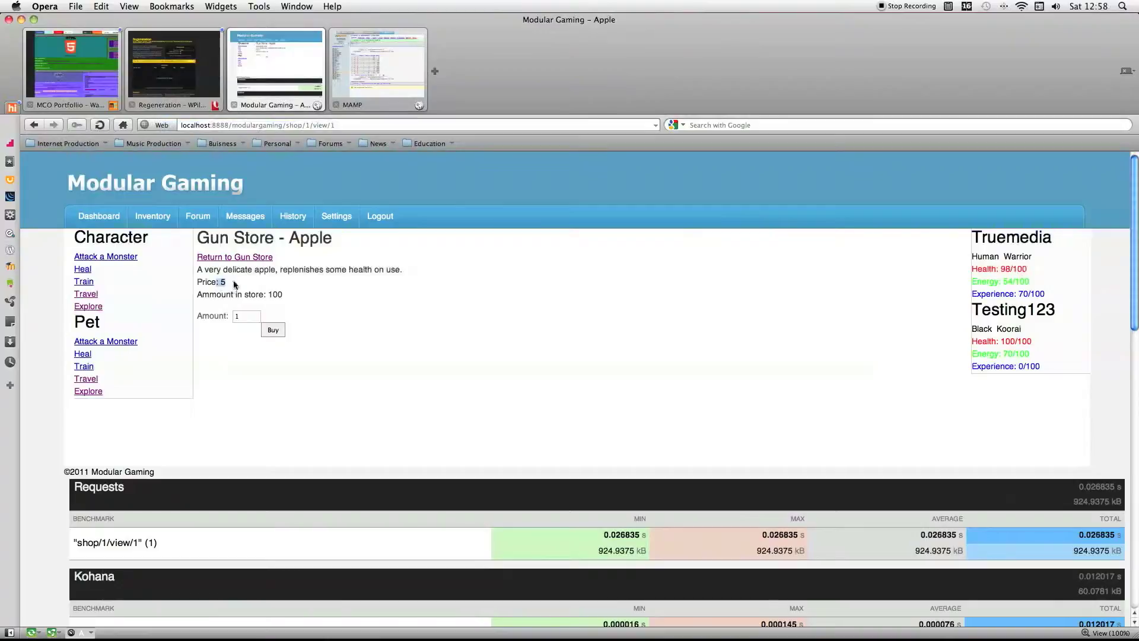
{"action": "double_click", "coordinate": [277, 295]}
{"action": "left_click", "coordinate": [372, 44]}
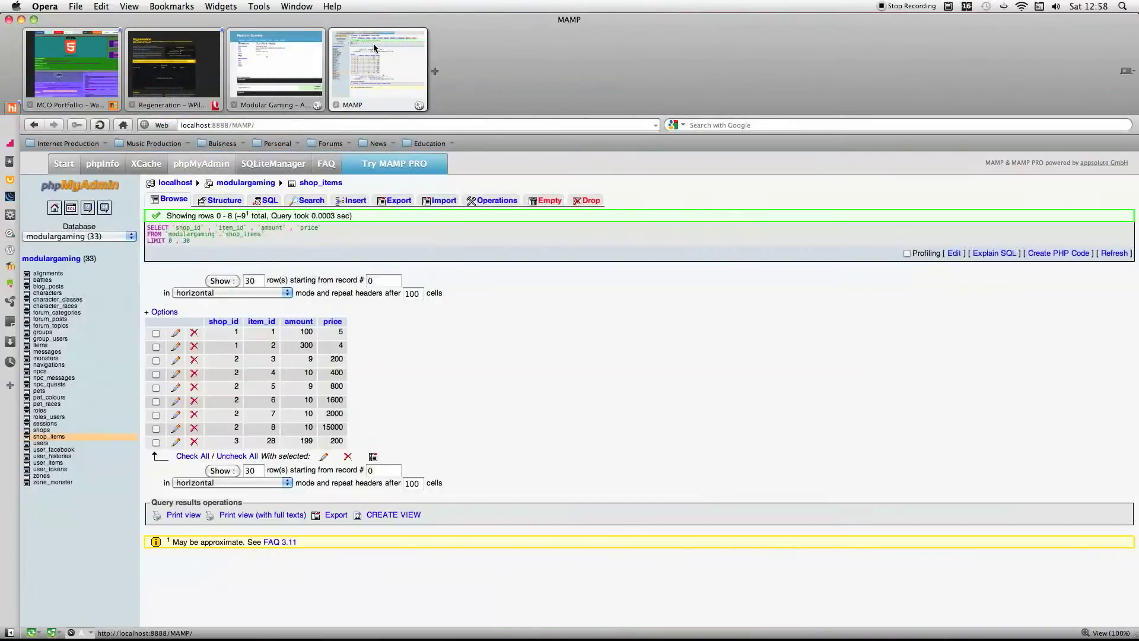
{"action": "left_click_drag", "start_coordinate": [340, 335], "coordinate": [262, 335]}
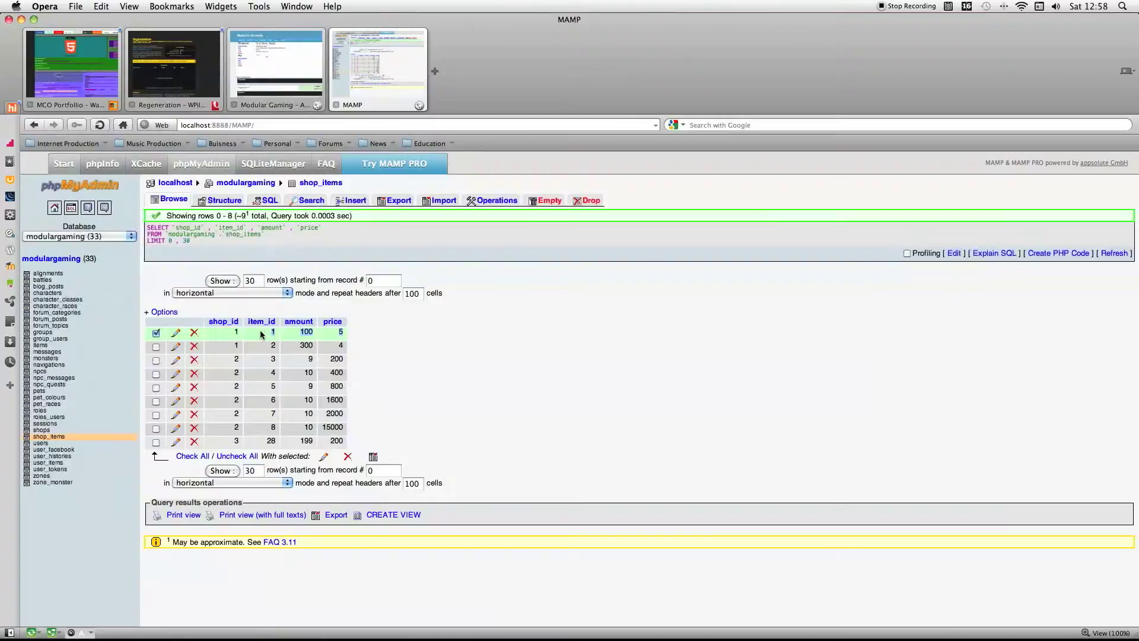
Match the IDs in the apple page's address to the shop_id and item_id of the first shop_items row.
{"action": "left_click", "coordinate": [241, 45]}
{"action": "left_click", "coordinate": [341, 125]}
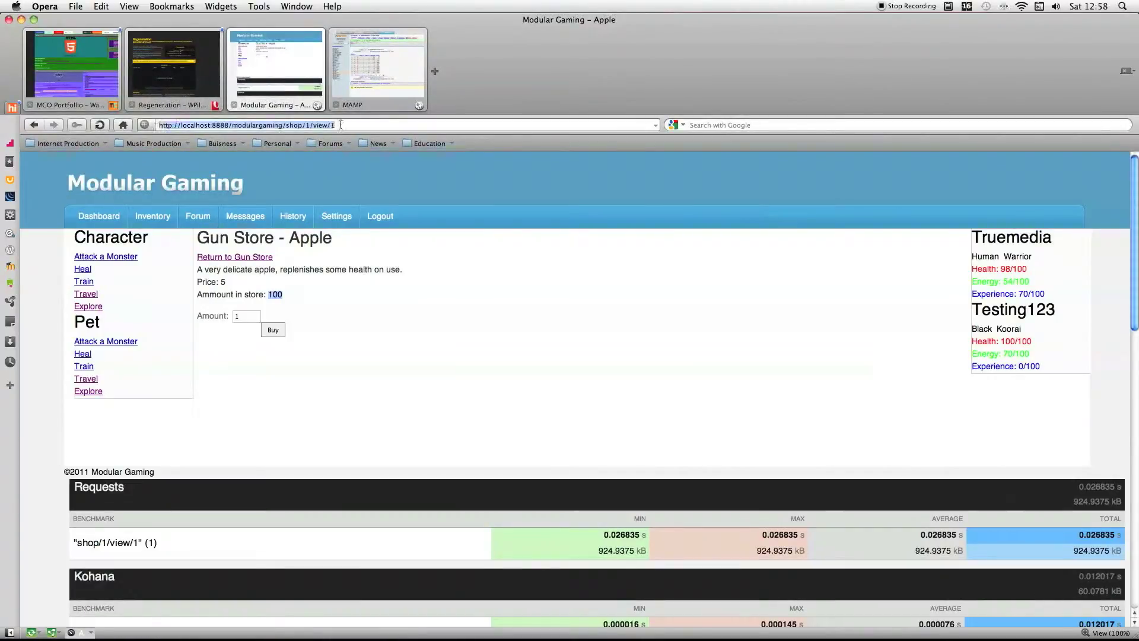
{"action": "left_click", "coordinate": [378, 65]}
{"action": "left_click", "coordinate": [276, 331]}
{"action": "left_click_drag", "start_coordinate": [319, 324], "coordinate": [231, 335]}
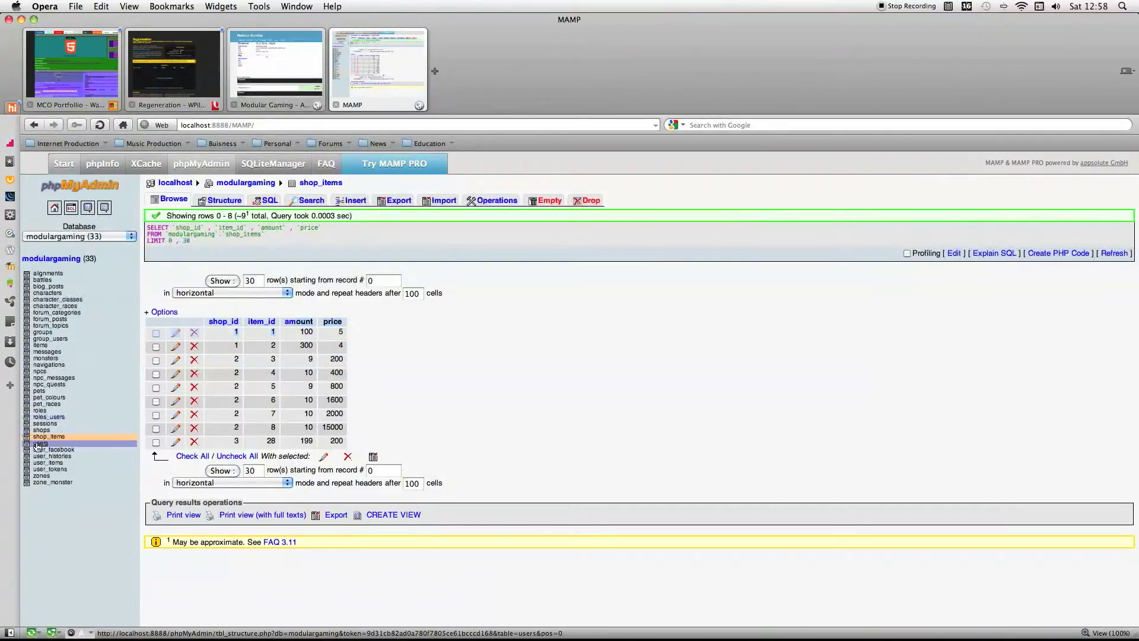
Browse the items table with all its fields and examine the apple record's image, description and name.
{"action": "left_click", "coordinate": [39, 338]}
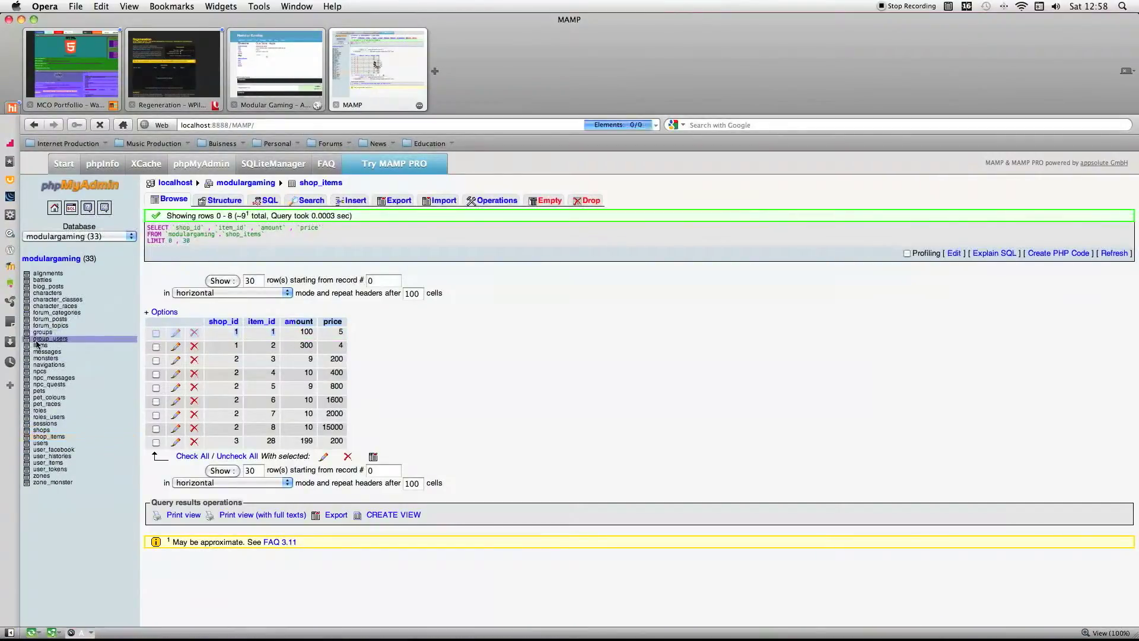
{"action": "left_click", "coordinate": [38, 345]}
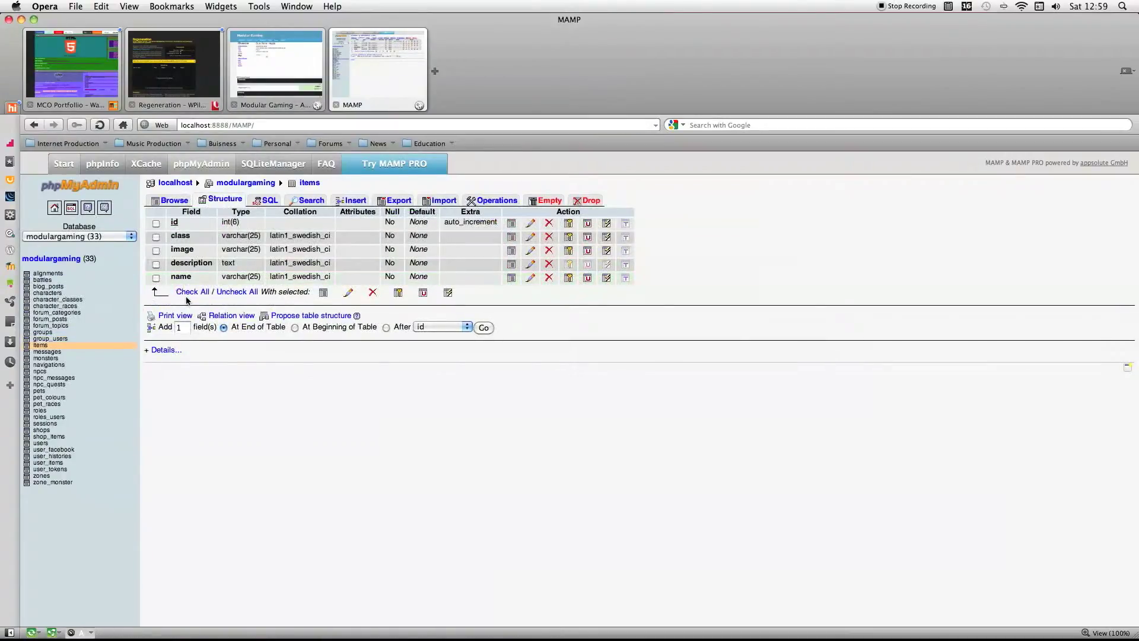
{"action": "double_click", "coordinate": [186, 291]}
{"action": "left_click", "coordinate": [323, 295]}
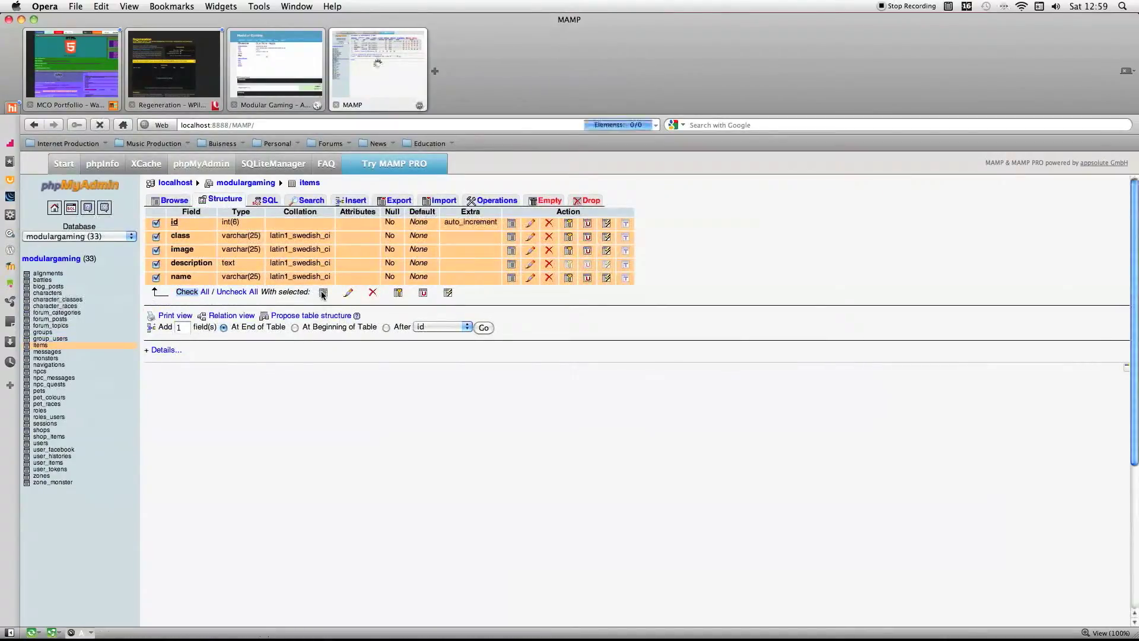
{"action": "scroll", "coordinate": [370, 321], "scroll_direction": "down", "scroll_amount": 1}
{"action": "left_click_drag", "start_coordinate": [313, 313], "coordinate": [586, 314]}
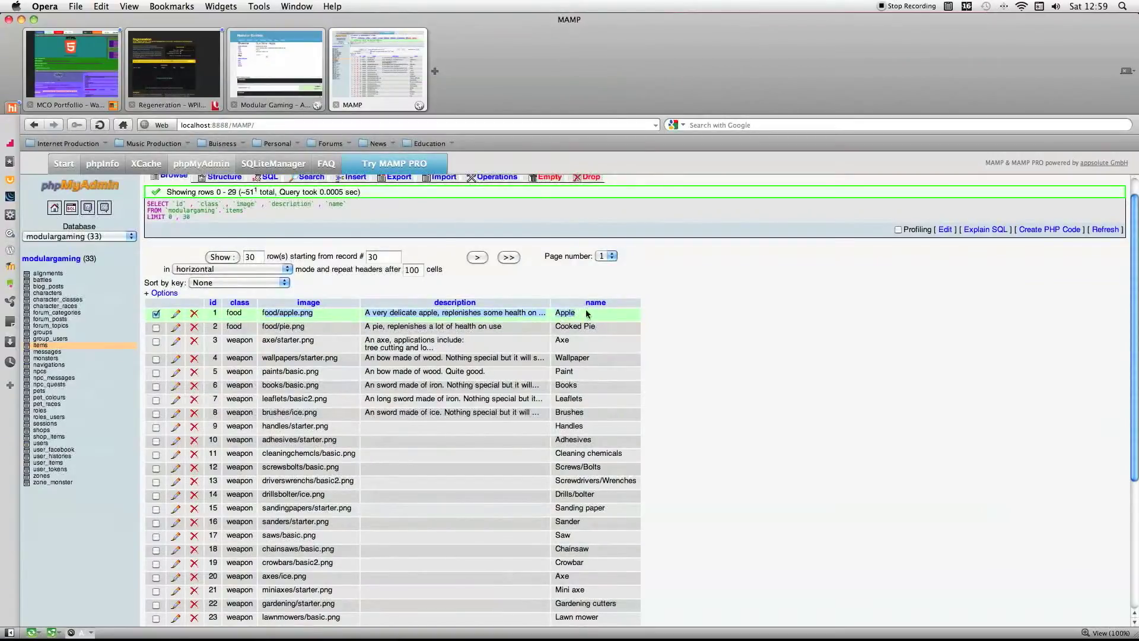
{"action": "scroll", "coordinate": [586, 314], "scroll_direction": "up", "scroll_amount": 1}
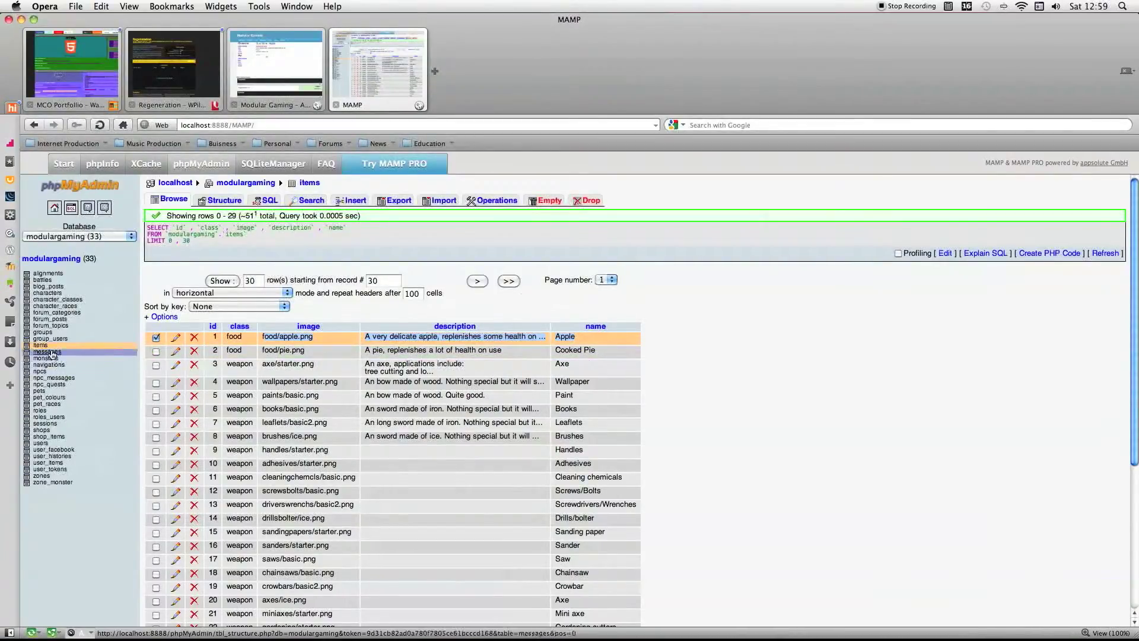
{"action": "left_click", "coordinate": [34, 345]}
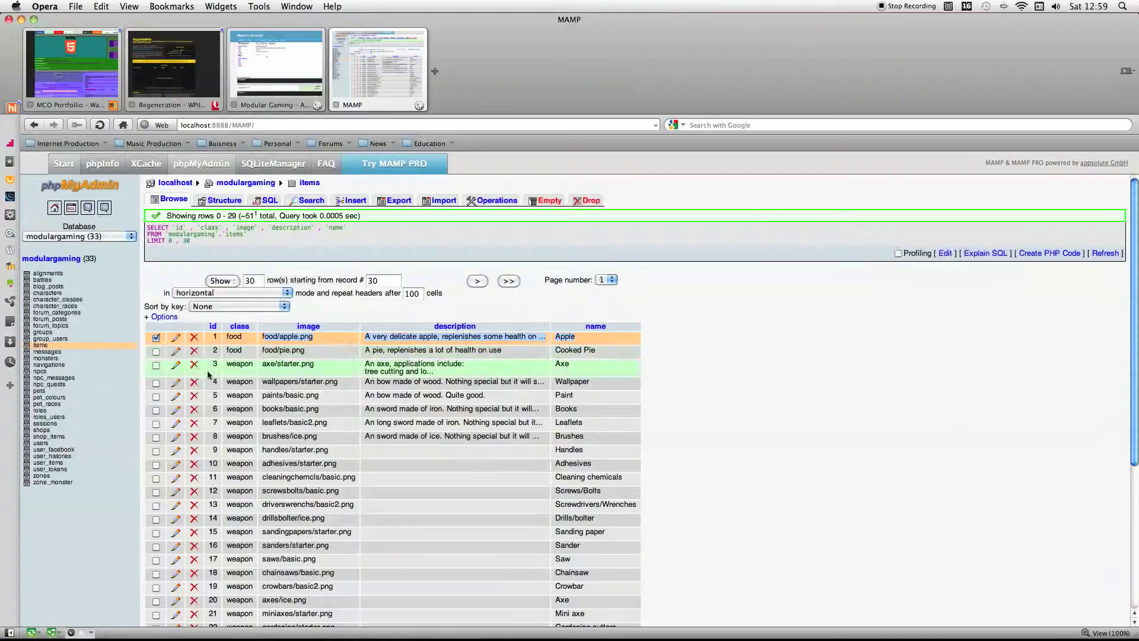
Check the apple's page in the game again and return to the items table.
{"action": "left_click", "coordinate": [294, 66]}
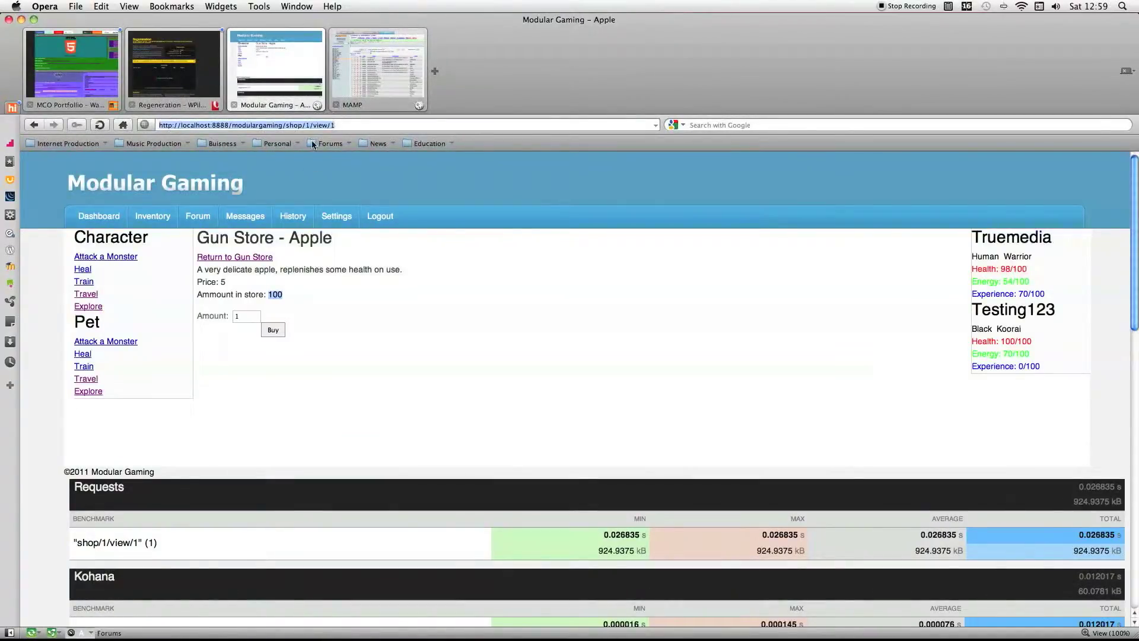
{"action": "mouse_move", "coordinate": [12, 632]}
{"action": "left_click", "coordinate": [390, 42]}
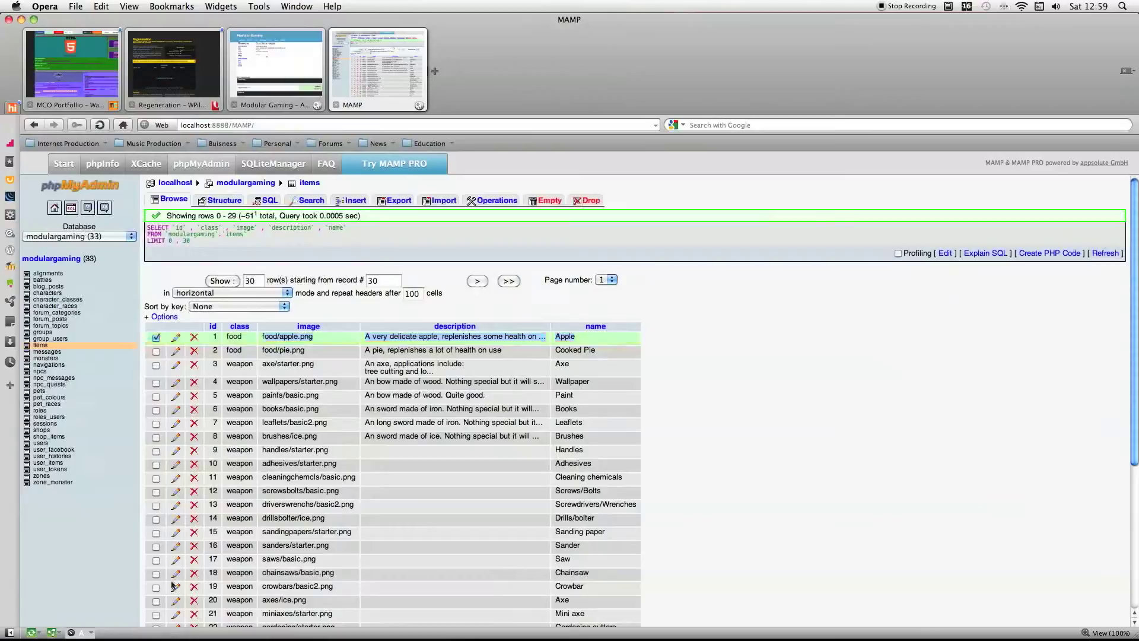
Edit the apple item record, setting its image to food/applepie.png and its name to Apple Pie.
{"action": "left_click", "coordinate": [176, 337]}
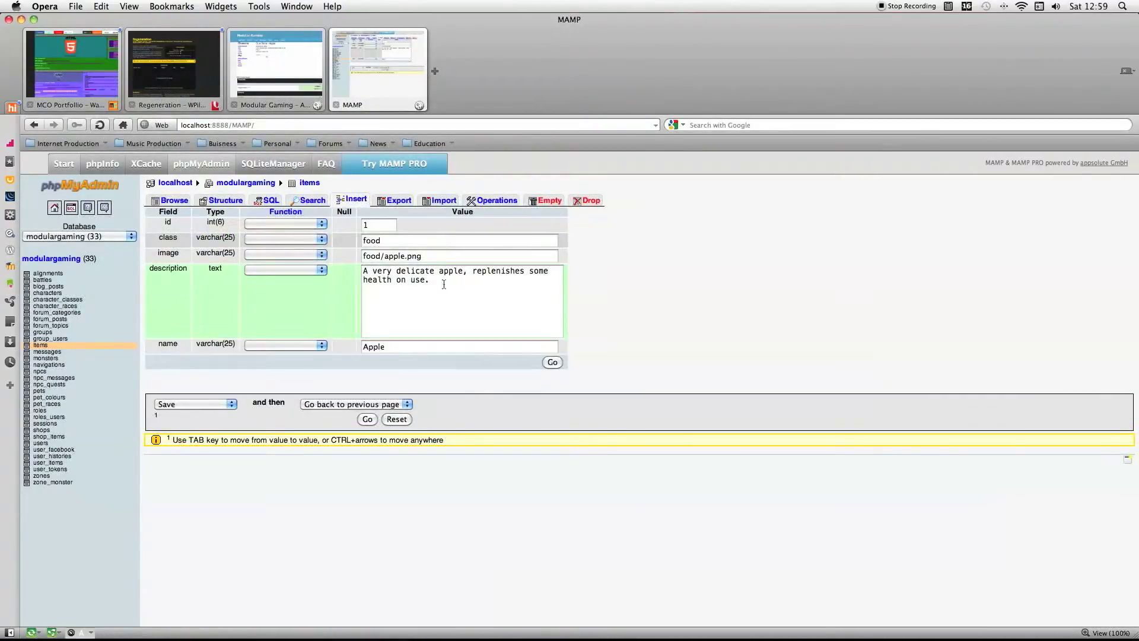
{"action": "left_click", "coordinate": [406, 256]}
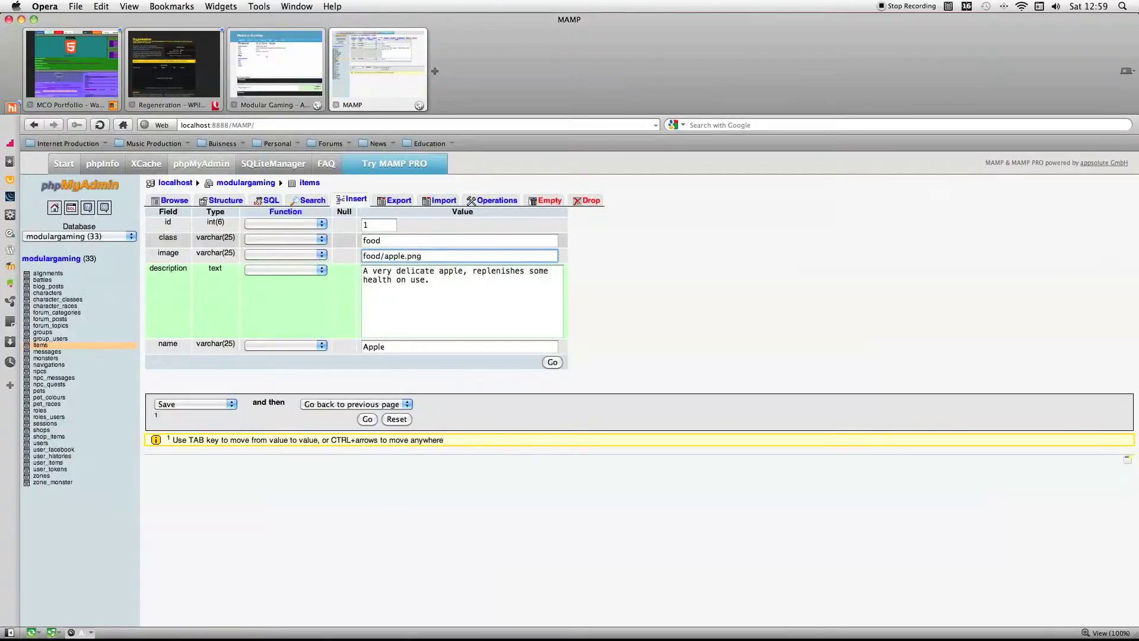
{"action": "type", "text": "pie"}
{"action": "left_click", "coordinate": [439, 349]}
{"action": "type", "text": "nPier"}
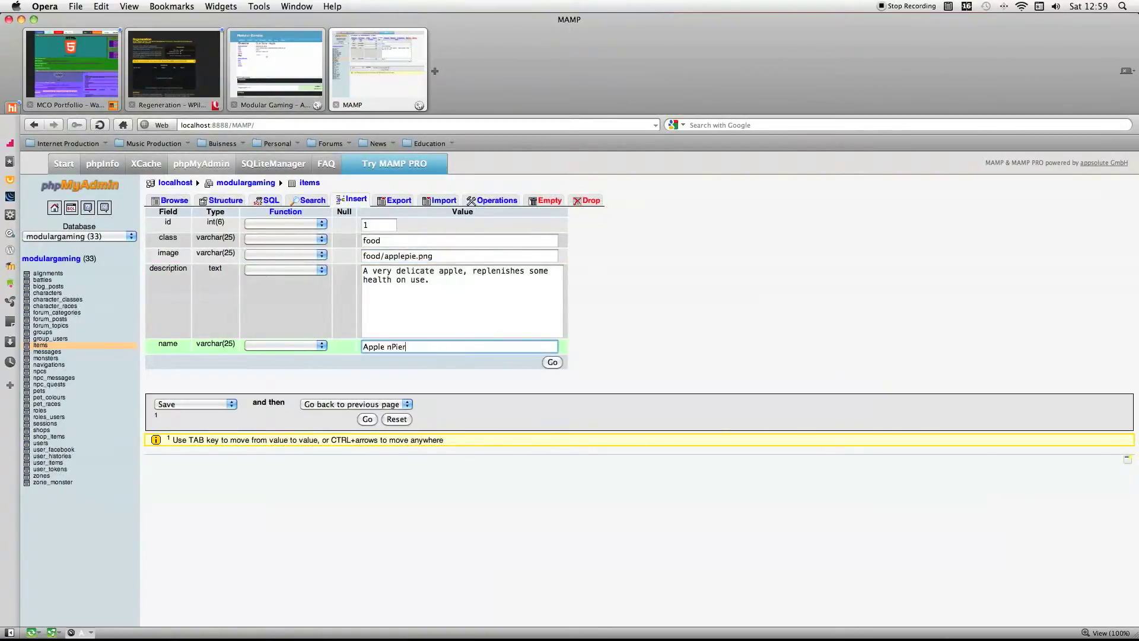
{"action": "key", "text": "BackSpace"}
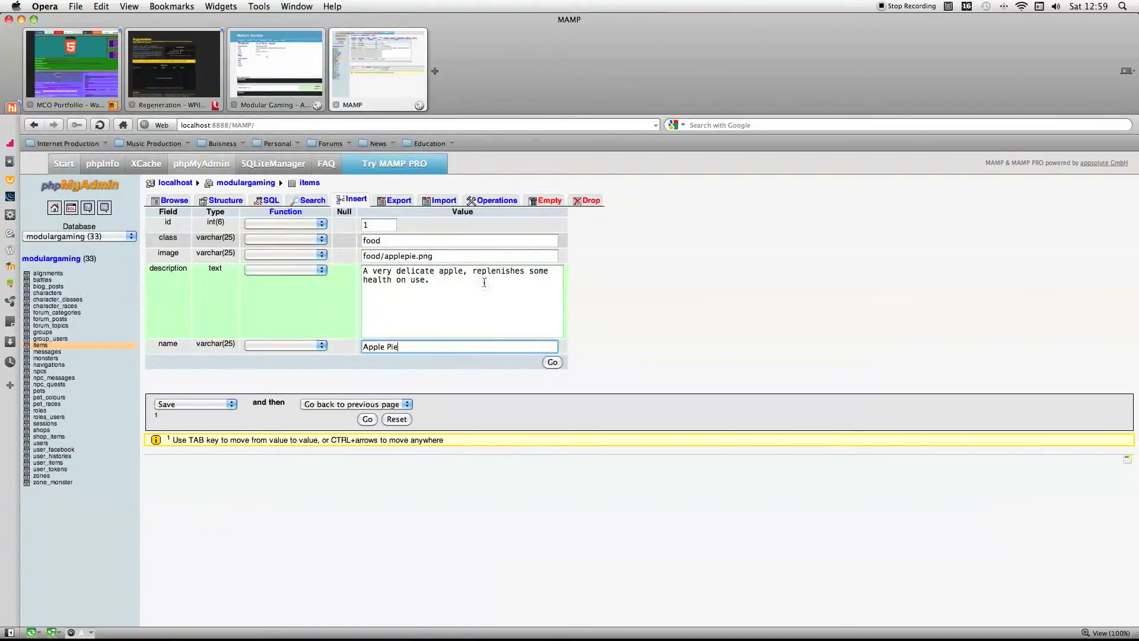
Change the item's description to "A very delicate apple pie." and save the record.
{"action": "left_click", "coordinate": [463, 273]}
{"action": "type", "text": "pir"}
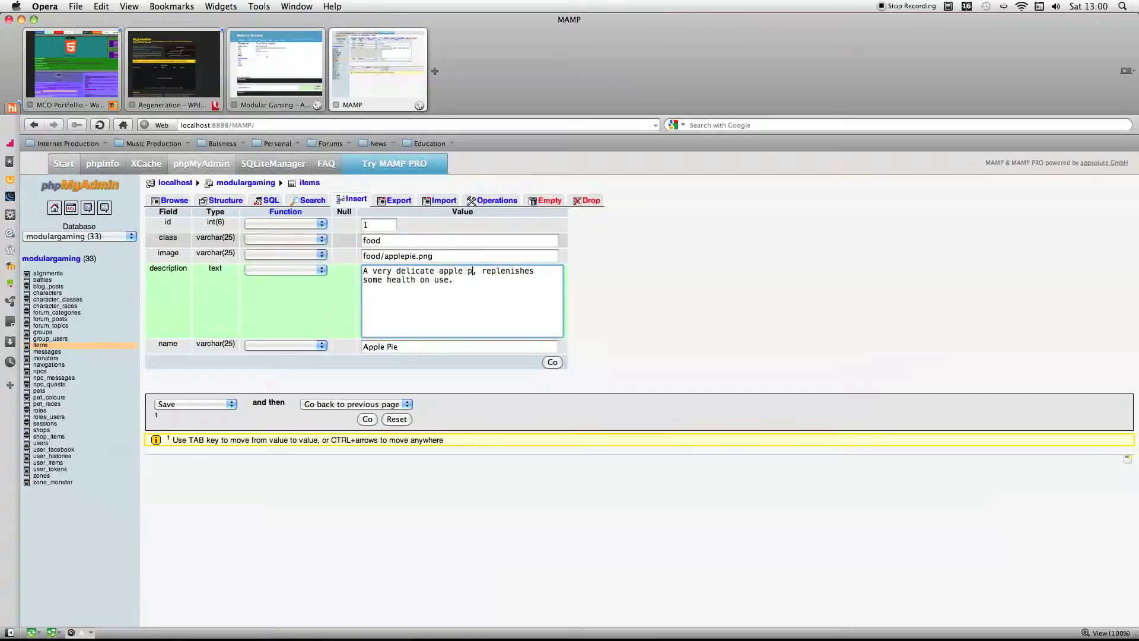
{"action": "key", "text": "BackSpace"}
{"action": "type", "text": "e"}
{"action": "left_click_drag", "start_coordinate": [458, 284], "coordinate": [486, 269]}
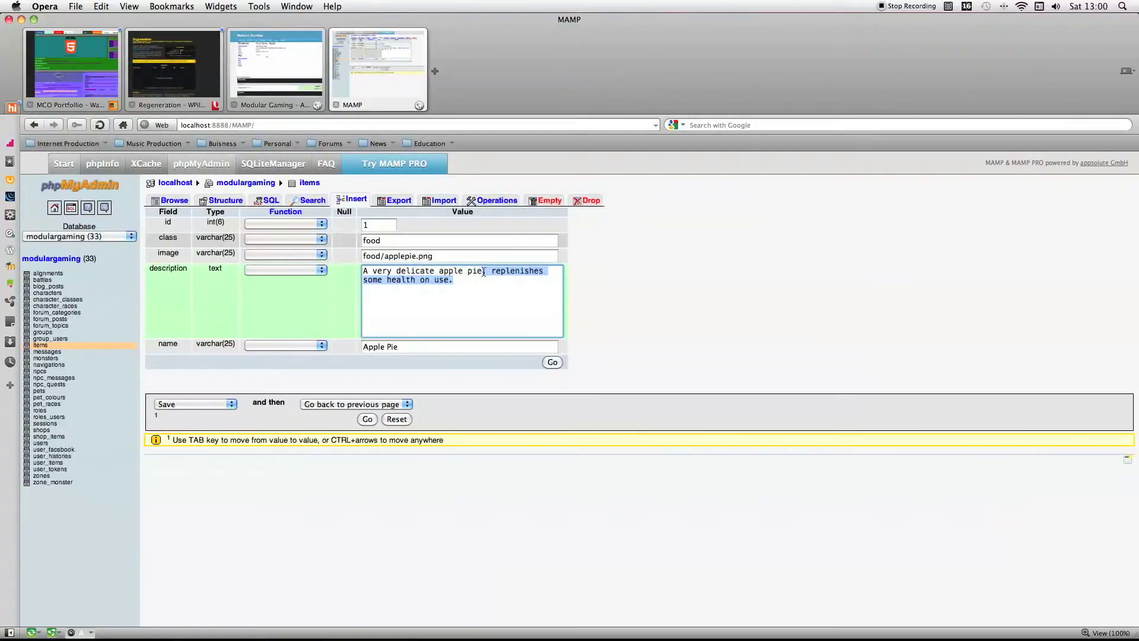
{"action": "key", "text": "BackSpace"}
{"action": "type", "text": "."}
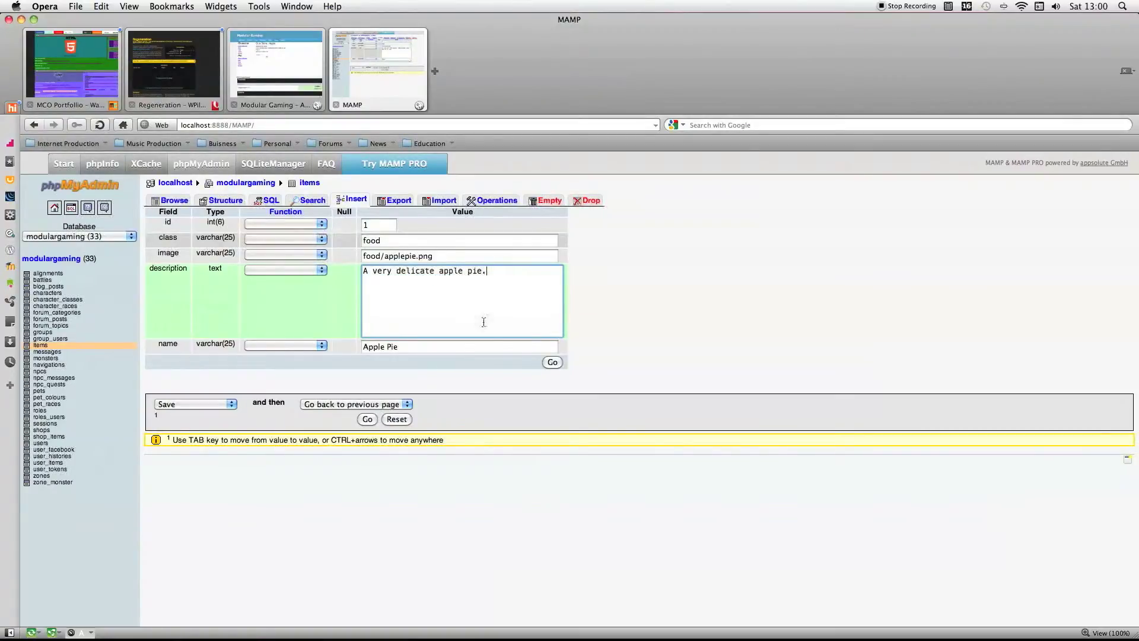
{"action": "left_click", "coordinate": [367, 418]}
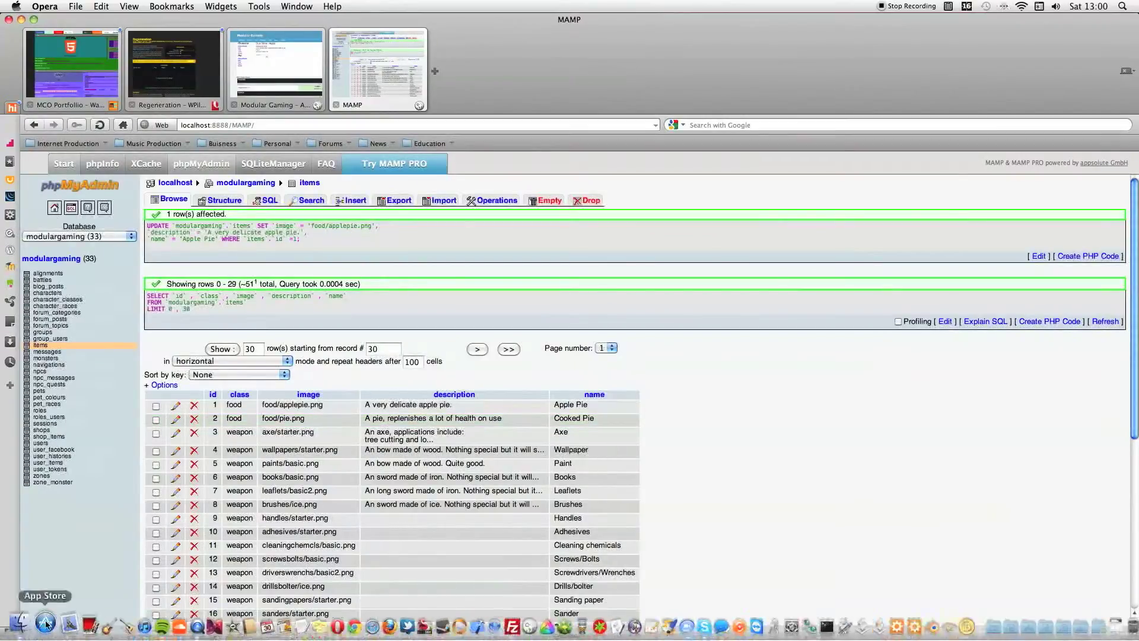
Check the image paths of the first two items, then switch to Finder and open htdocs/modulargaming/assets/images/items/food.
{"action": "left_click_drag", "start_coordinate": [261, 419], "coordinate": [308, 419]}
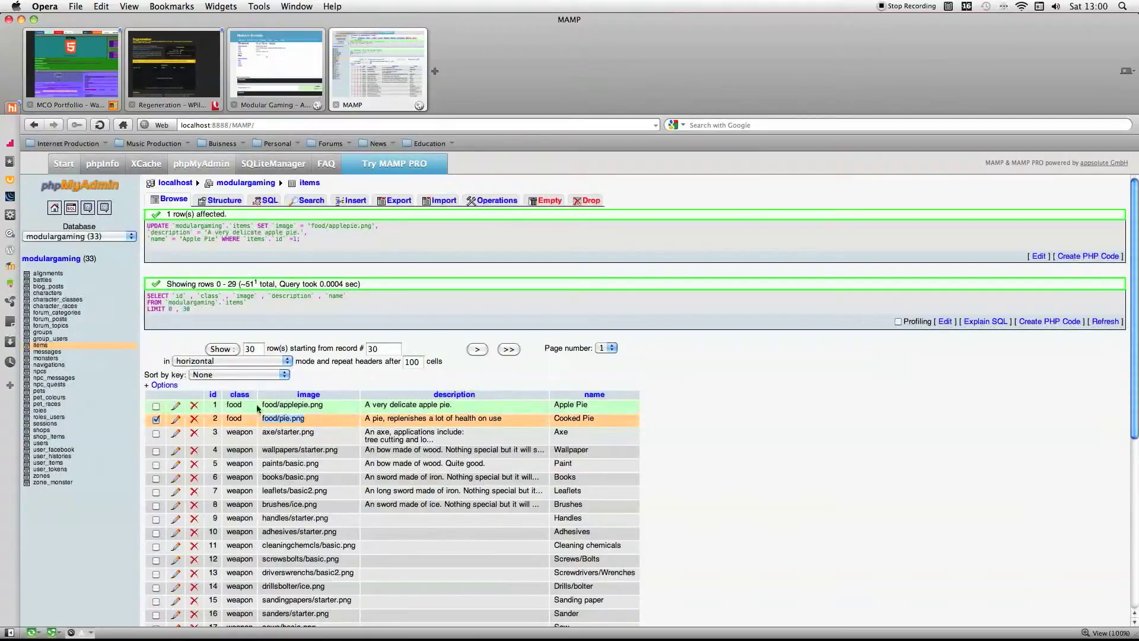
{"action": "left_click_drag", "start_coordinate": [262, 407], "coordinate": [349, 409]}
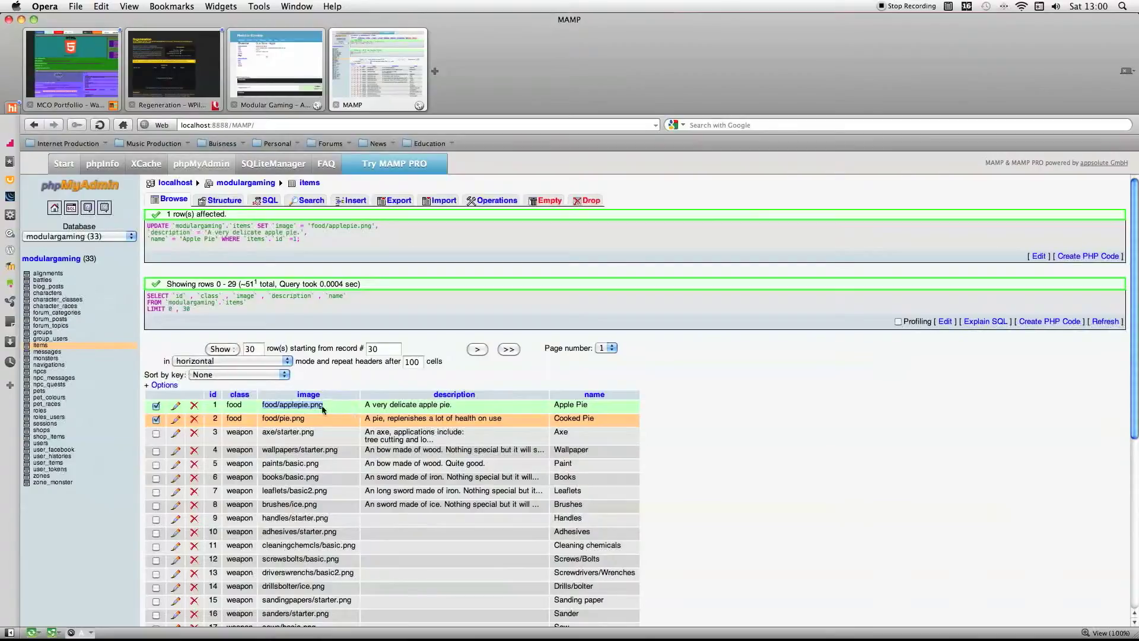
{"action": "mouse_move", "coordinate": [8, 639]}
{"action": "left_click", "coordinate": [17, 619]}
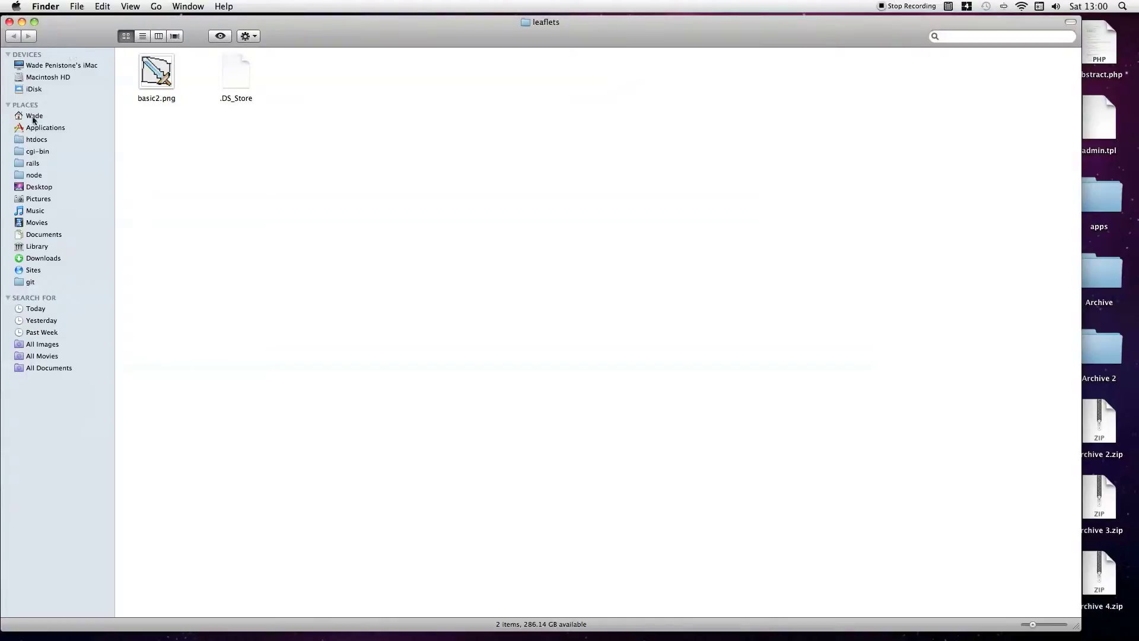
{"action": "left_click", "coordinate": [47, 140]}
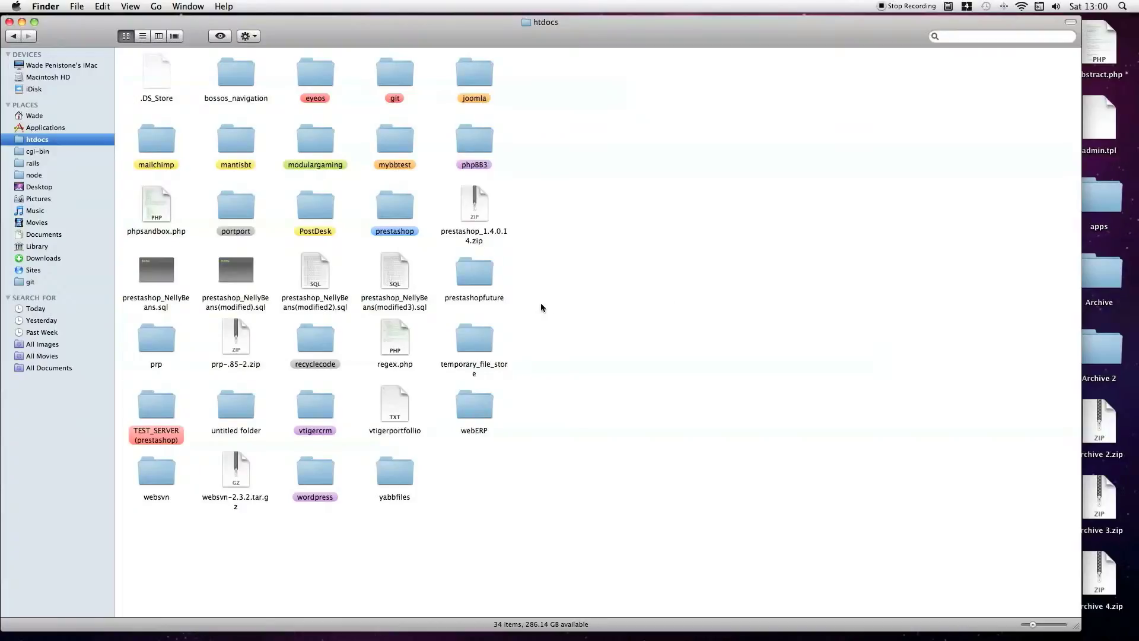
{"action": "double_click", "coordinate": [313, 142]}
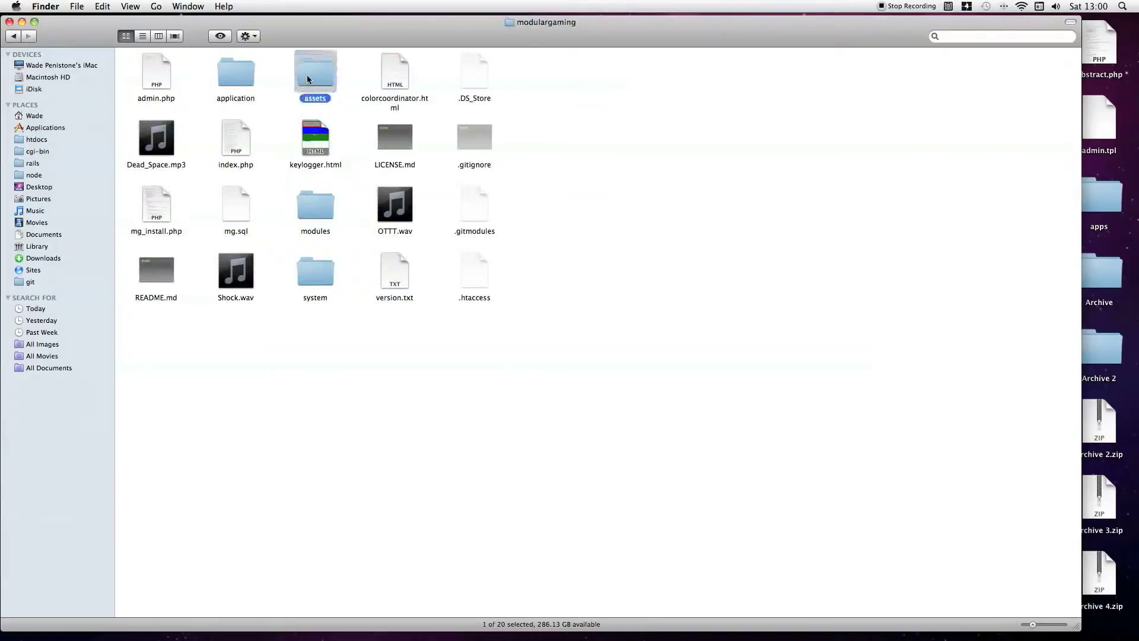
{"action": "double_click", "coordinate": [307, 75]}
{"action": "double_click", "coordinate": [457, 78]}
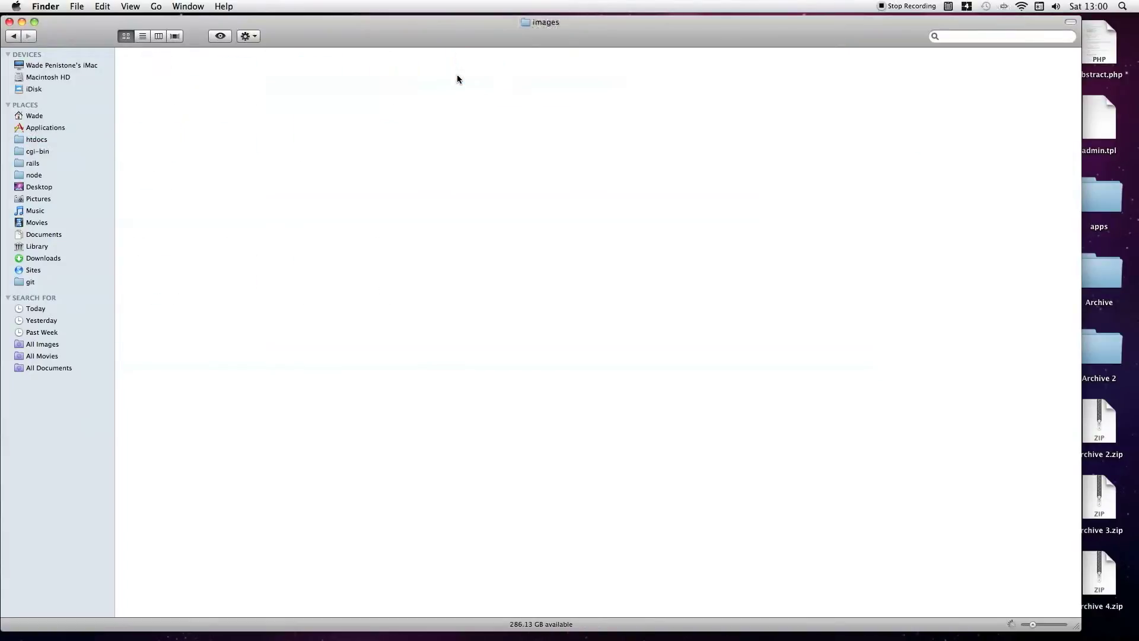
{"action": "double_click", "coordinate": [148, 130]}
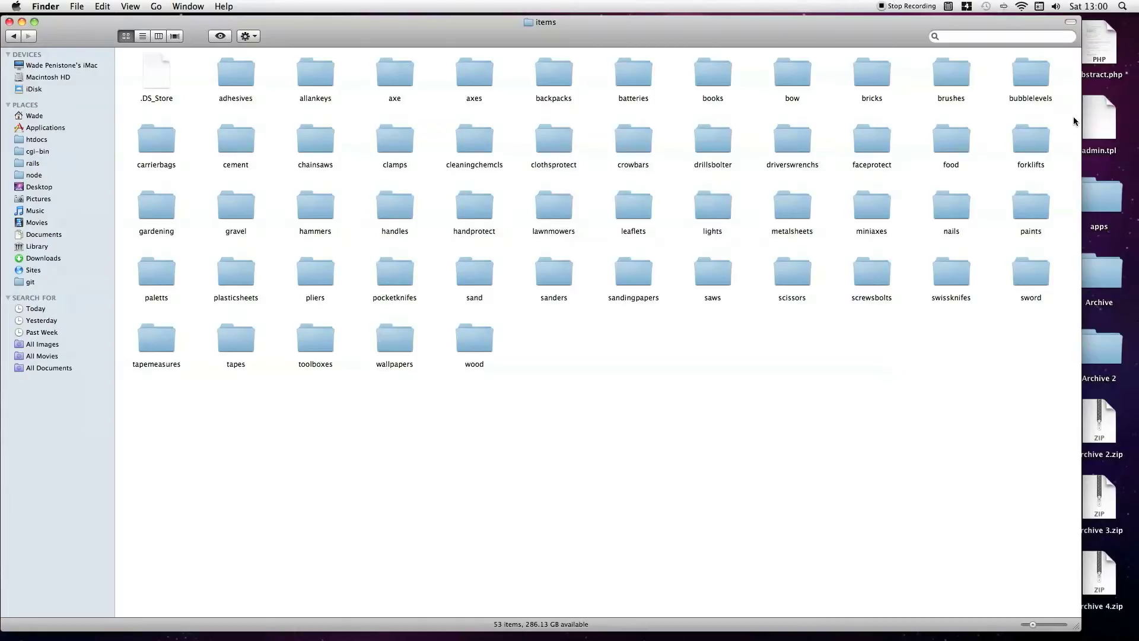
{"action": "double_click", "coordinate": [941, 148]}
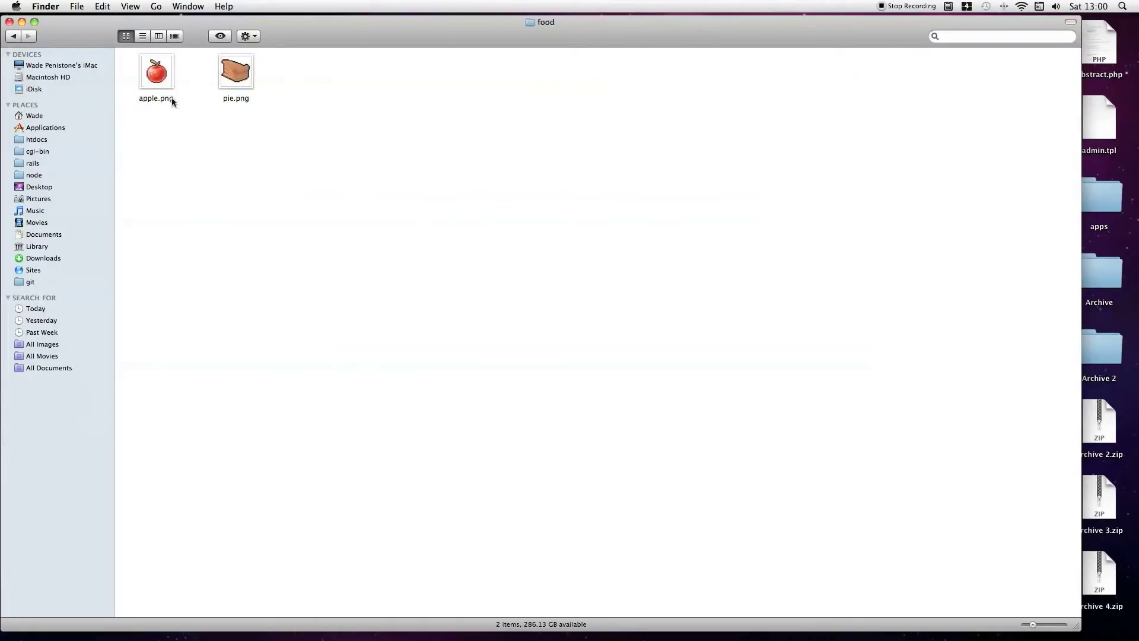
Make a copy of pie.png inside the food folder.
{"action": "left_click", "coordinate": [149, 81]}
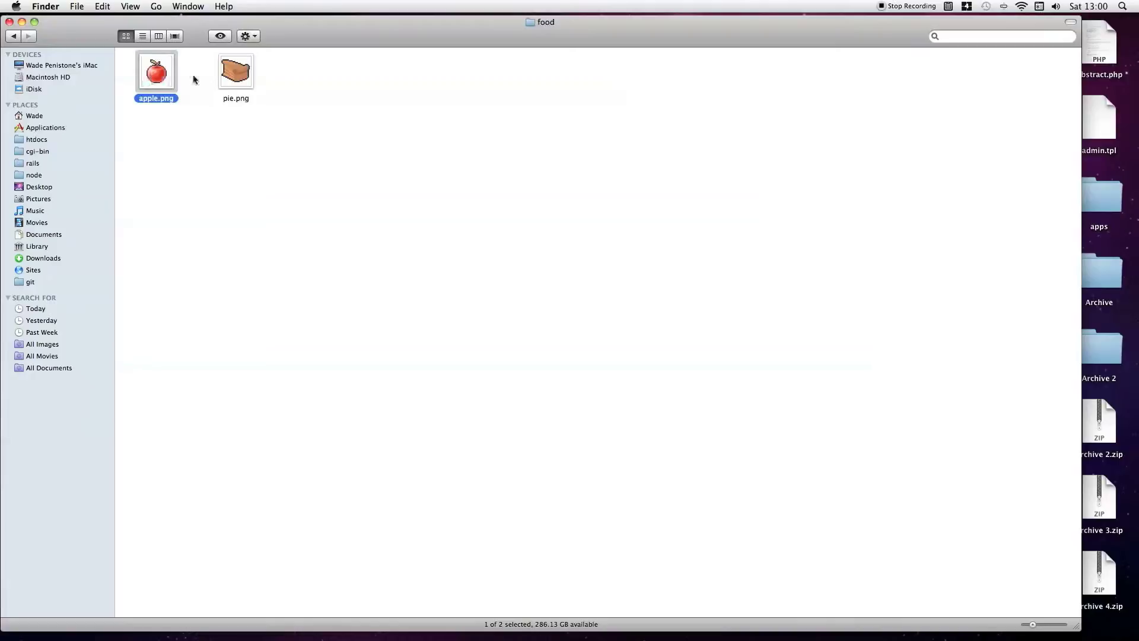
{"action": "left_click", "coordinate": [232, 80]}
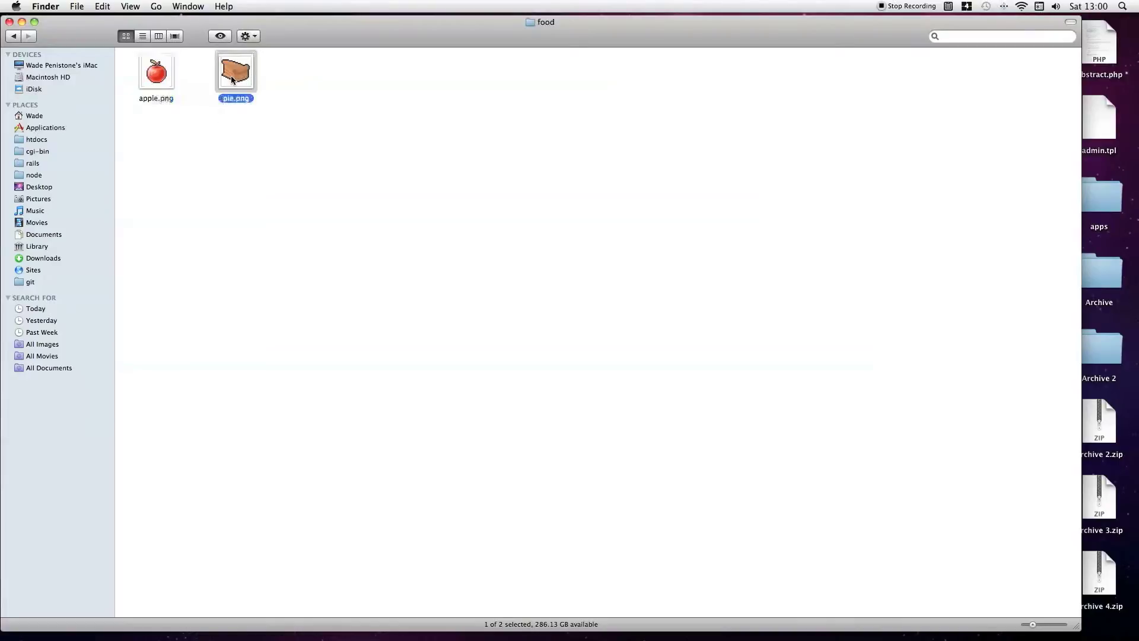
{"action": "right_click", "coordinate": [232, 79]}
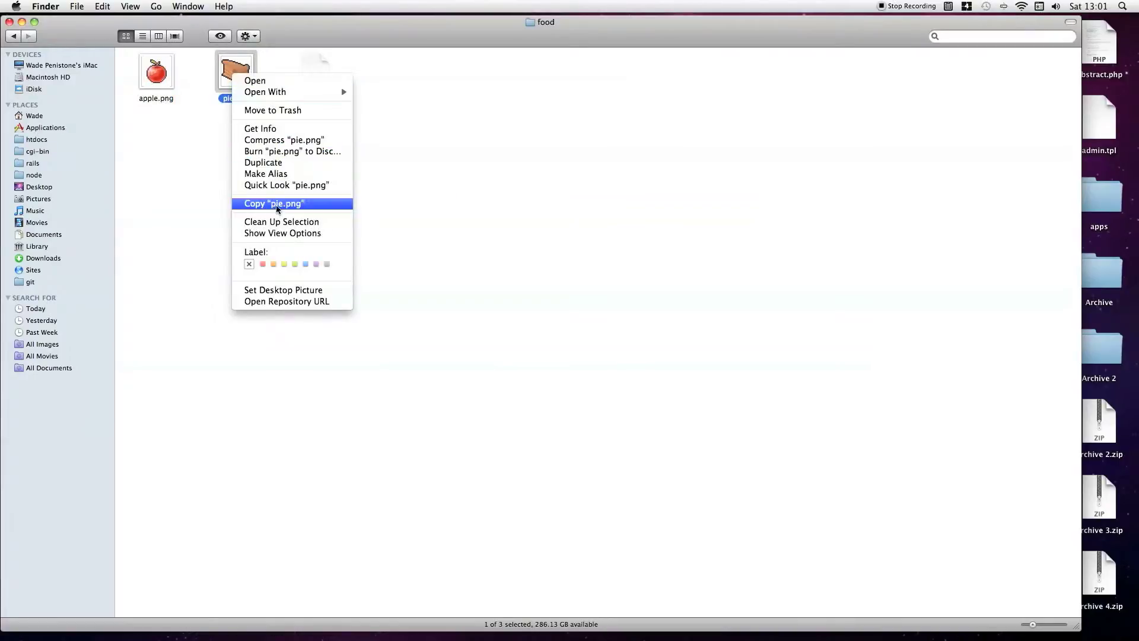
{"action": "left_click", "coordinate": [304, 202]}
{"action": "right_click", "coordinate": [308, 170]}
{"action": "left_click", "coordinate": [326, 205]}
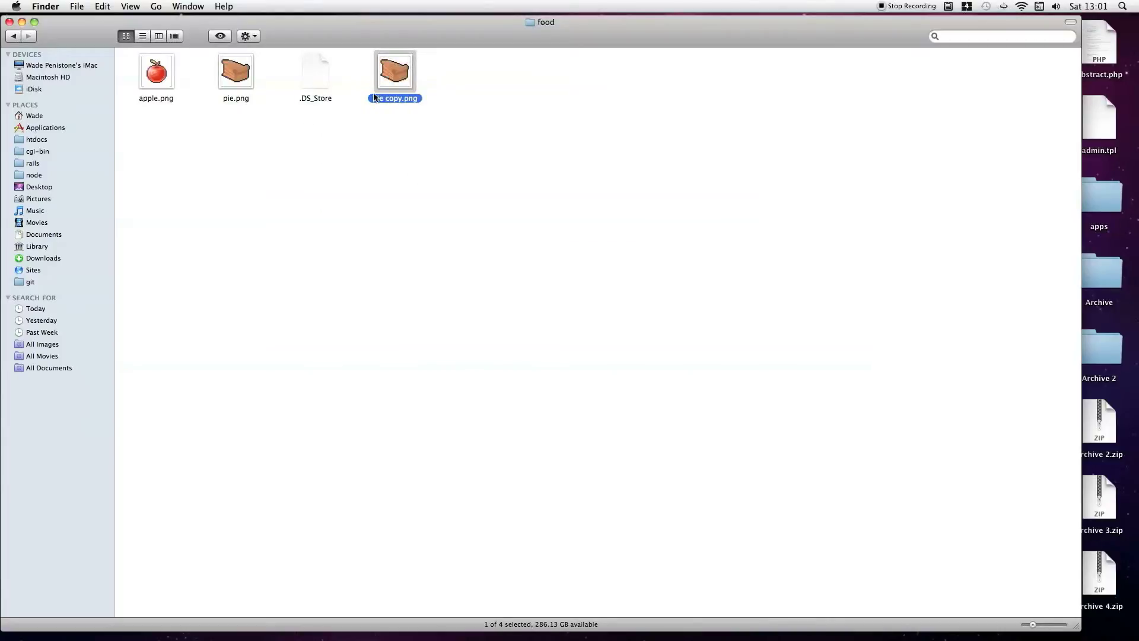
Rename the copied pie image to applepie.png.
{"action": "left_click", "coordinate": [375, 98]}
{"action": "key", "text": "BackSpace"}
{"action": "type", "text": "applepie"}
{"action": "key", "text": "Return"}
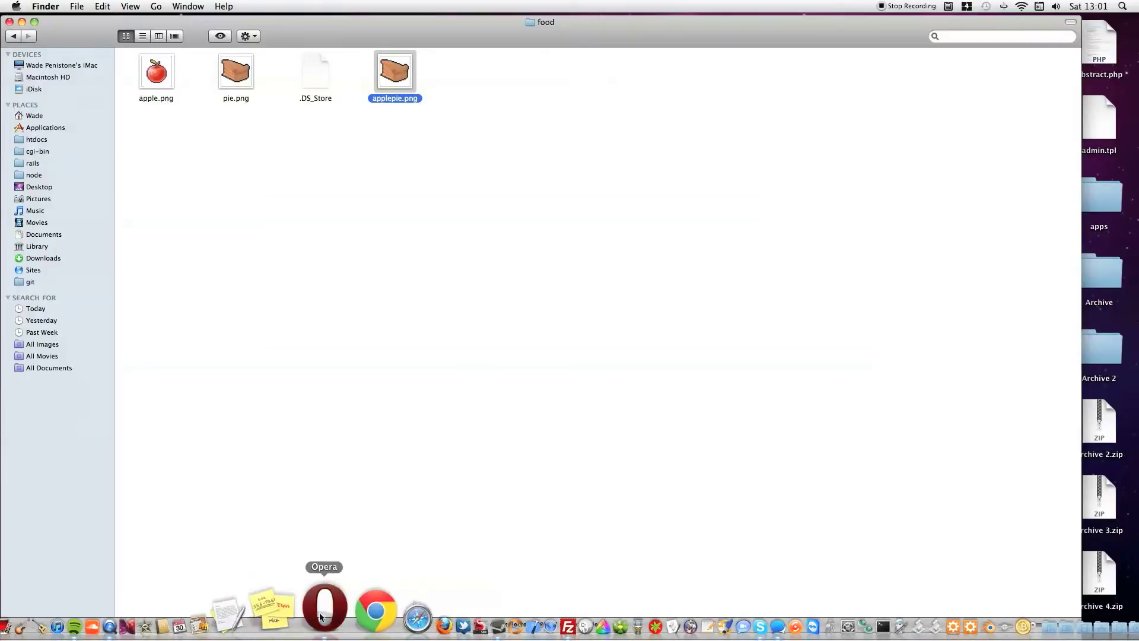
Switch back to Opera and browse the shop_items table with all its fields.
{"action": "left_click", "coordinate": [319, 613]}
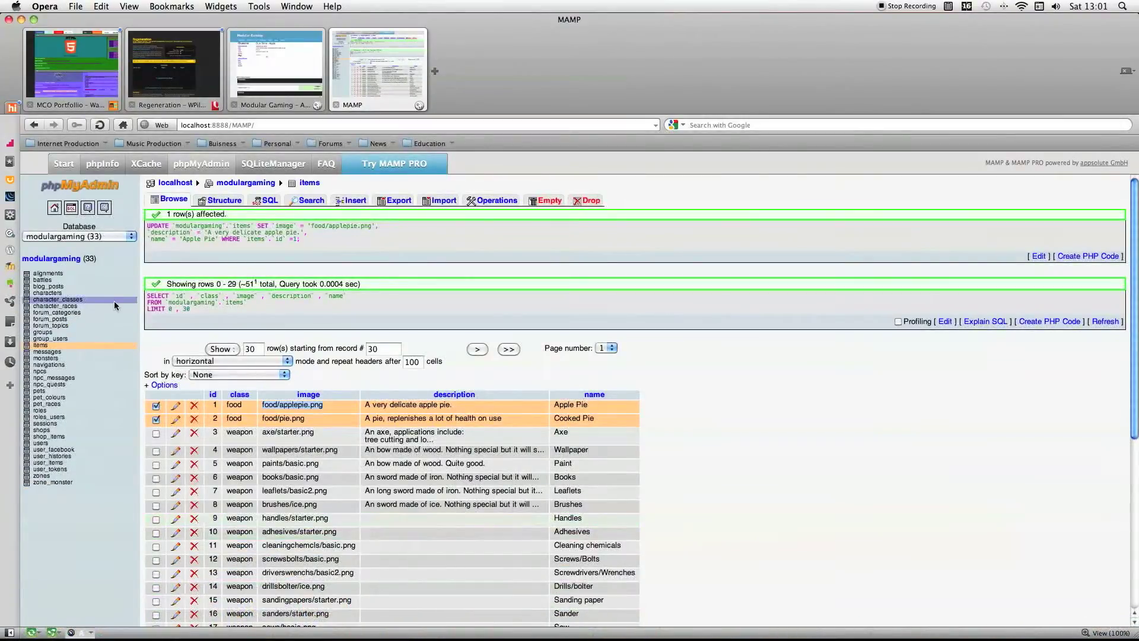
{"action": "left_click", "coordinate": [49, 436]}
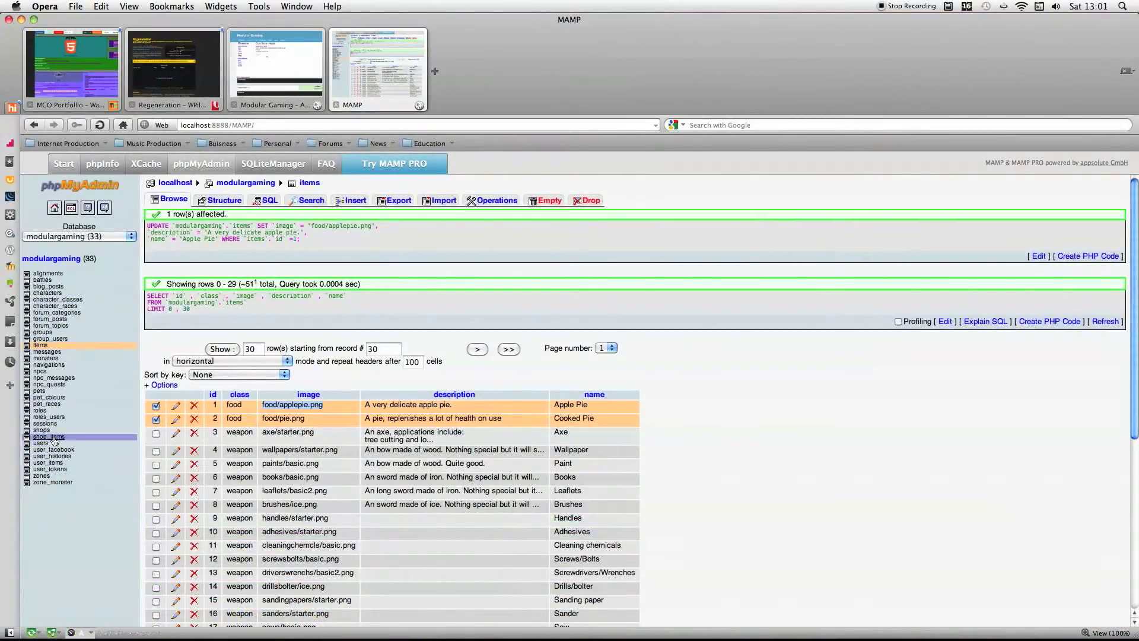
{"action": "left_click", "coordinate": [192, 279]}
{"action": "left_click", "coordinate": [323, 279]}
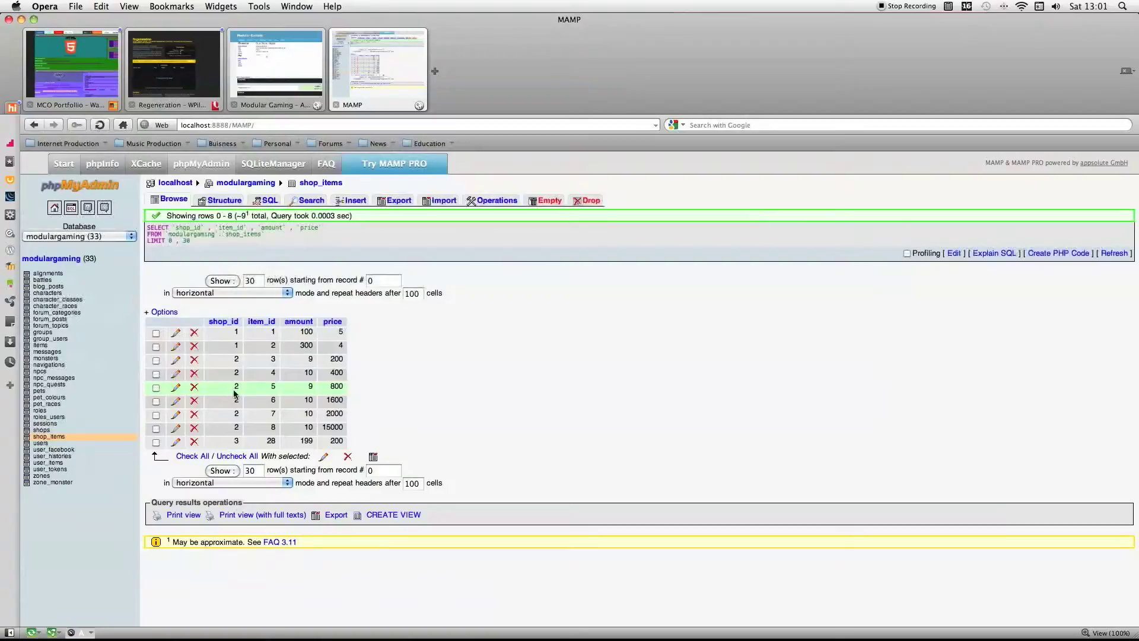
Edit the shop_items record for shop 1, item 1, setting its amount to 98 and price to 27, and save it.
{"action": "left_click", "coordinate": [176, 332]}
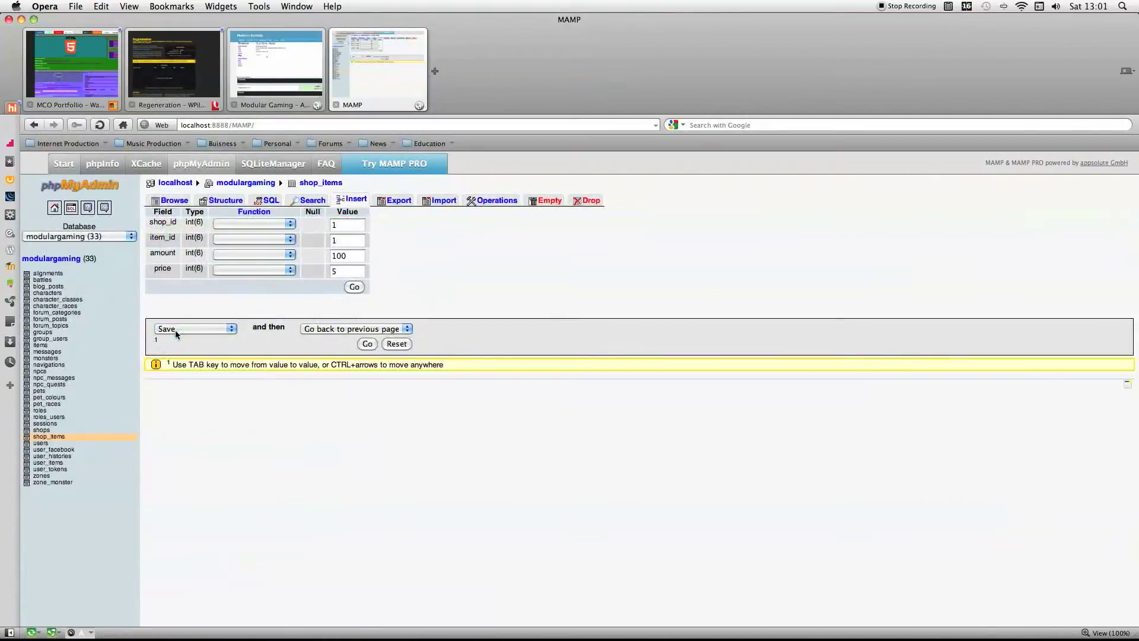
{"action": "left_click", "coordinate": [349, 257]}
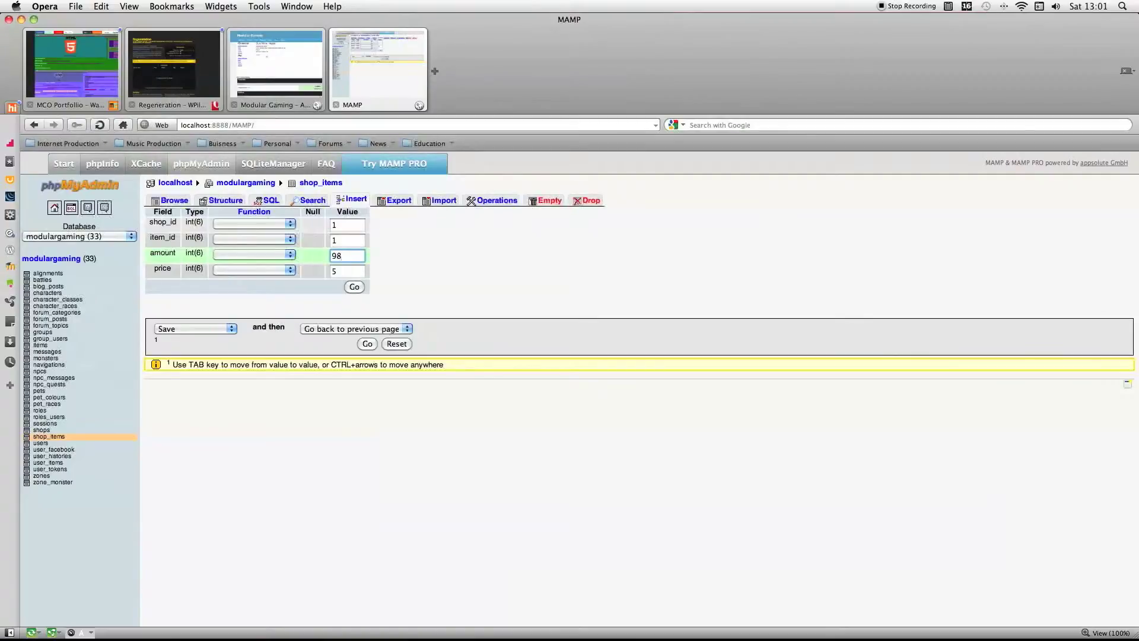
{"action": "left_click", "coordinate": [350, 271]}
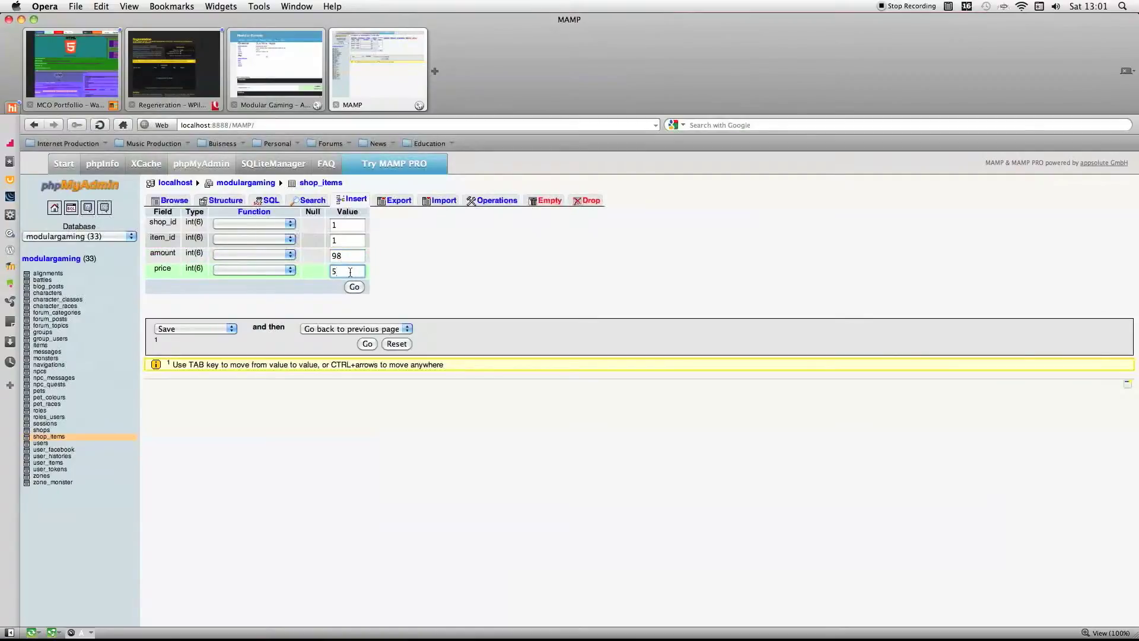
{"action": "key", "text": "BackSpace"}
{"action": "left_click", "coordinate": [359, 343]}
Reload the apple's page in the game and examine the item's price, stock amount, description and name.
{"action": "left_click", "coordinate": [268, 53]}
{"action": "right_click", "coordinate": [357, 346]}
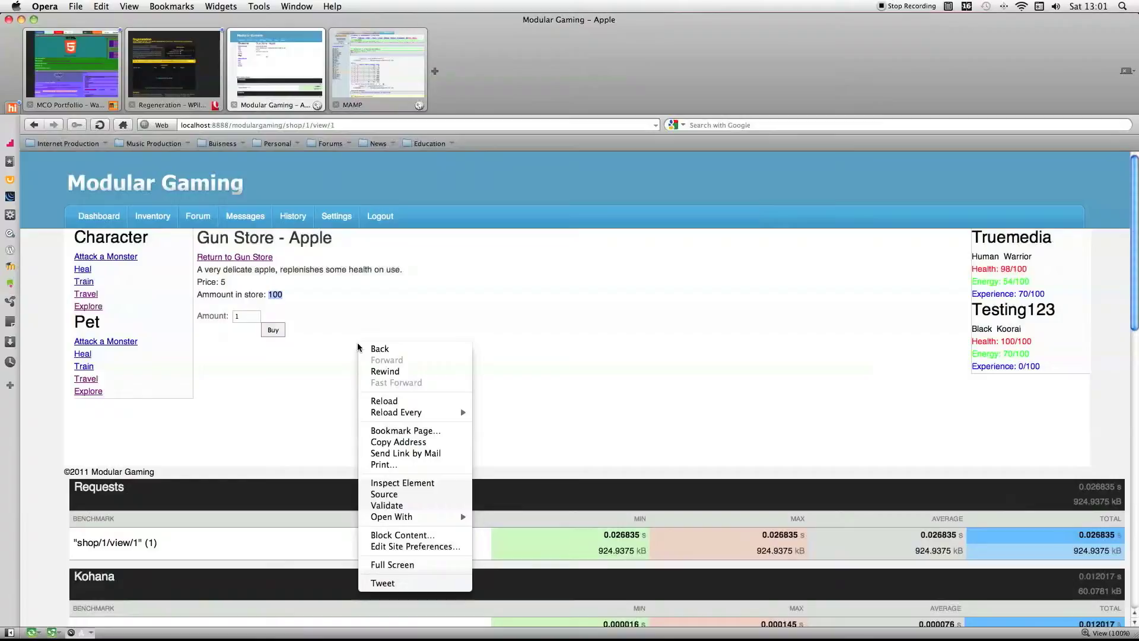
{"action": "left_click", "coordinate": [366, 400]}
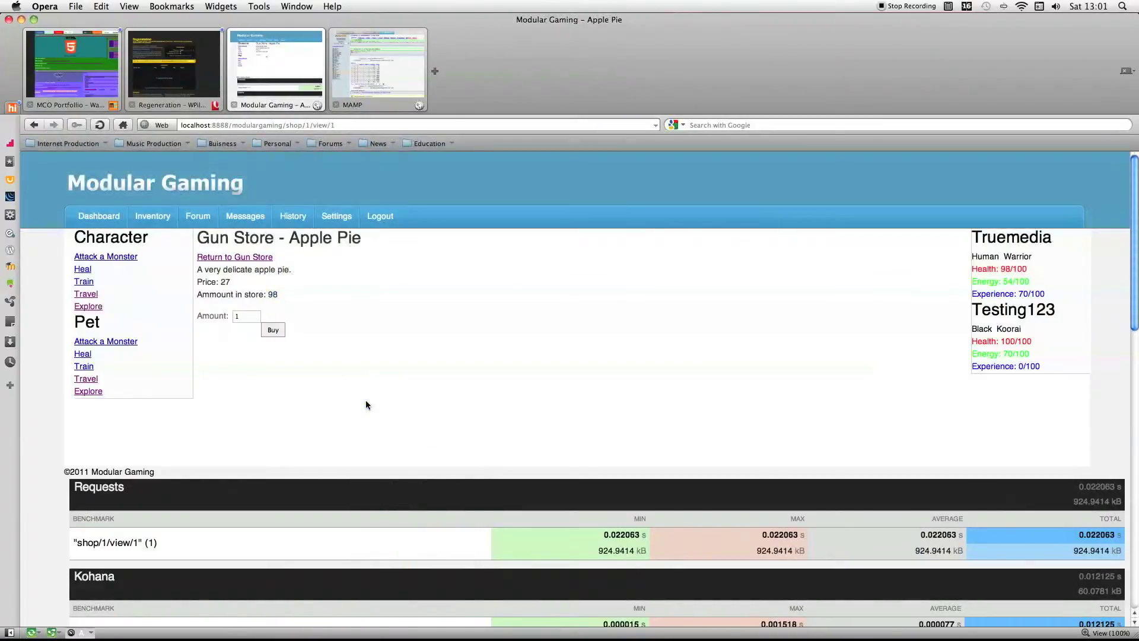
{"action": "left_click_drag", "start_coordinate": [220, 284], "coordinate": [280, 302]}
{"action": "left_click", "coordinate": [298, 295]}
{"action": "left_click_drag", "start_coordinate": [199, 269], "coordinate": [303, 271]}
{"action": "scroll", "coordinate": [308, 258], "scroll_direction": "down", "scroll_amount": 1}
{"action": "left_click", "coordinate": [292, 250]}
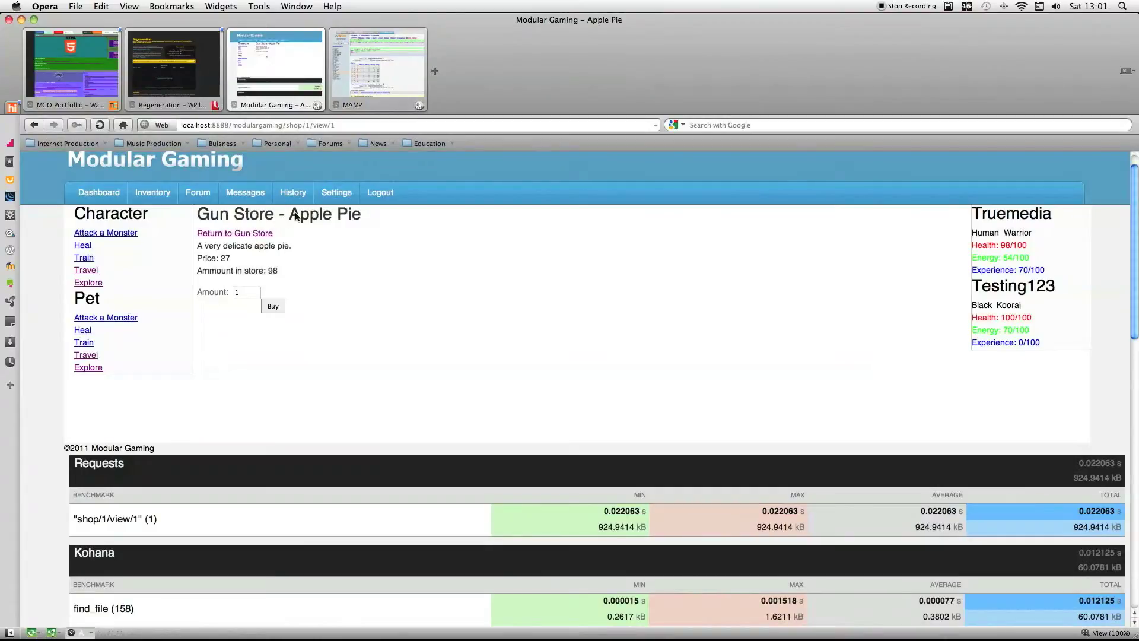
{"action": "left_click_drag", "start_coordinate": [295, 215], "coordinate": [363, 218]}
Return to the Gun Store page and look over its item images and the database queries listed below them.
{"action": "left_click", "coordinate": [231, 234]}
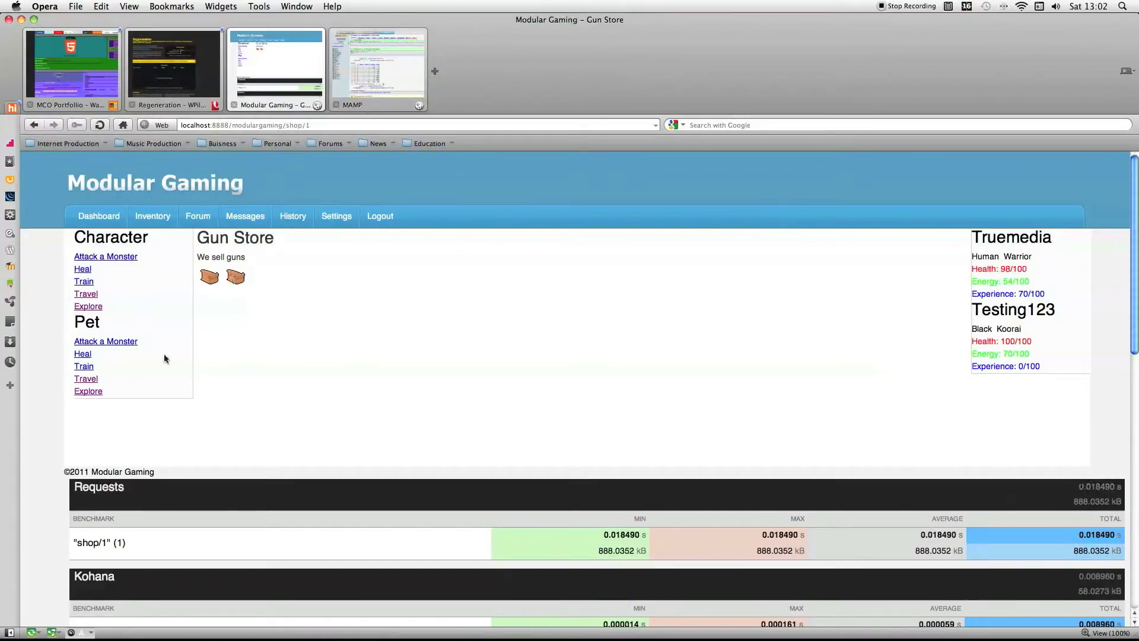
{"action": "scroll", "coordinate": [437, 334], "scroll_direction": "down", "scroll_amount": 15}
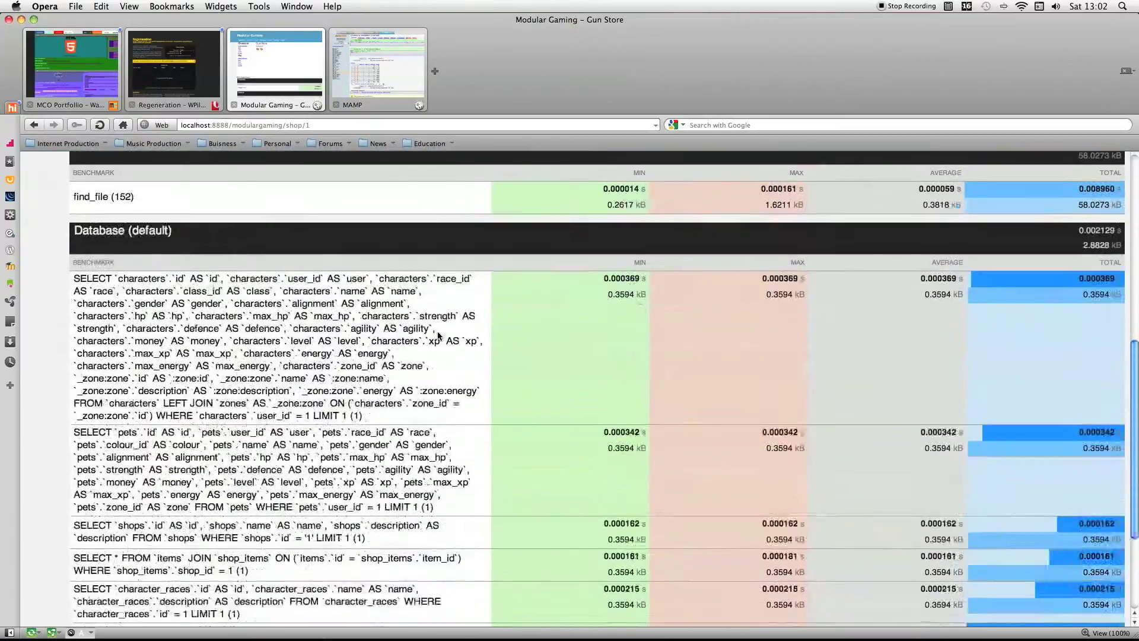
{"action": "scroll", "coordinate": [438, 333], "scroll_direction": "up", "scroll_amount": 15}
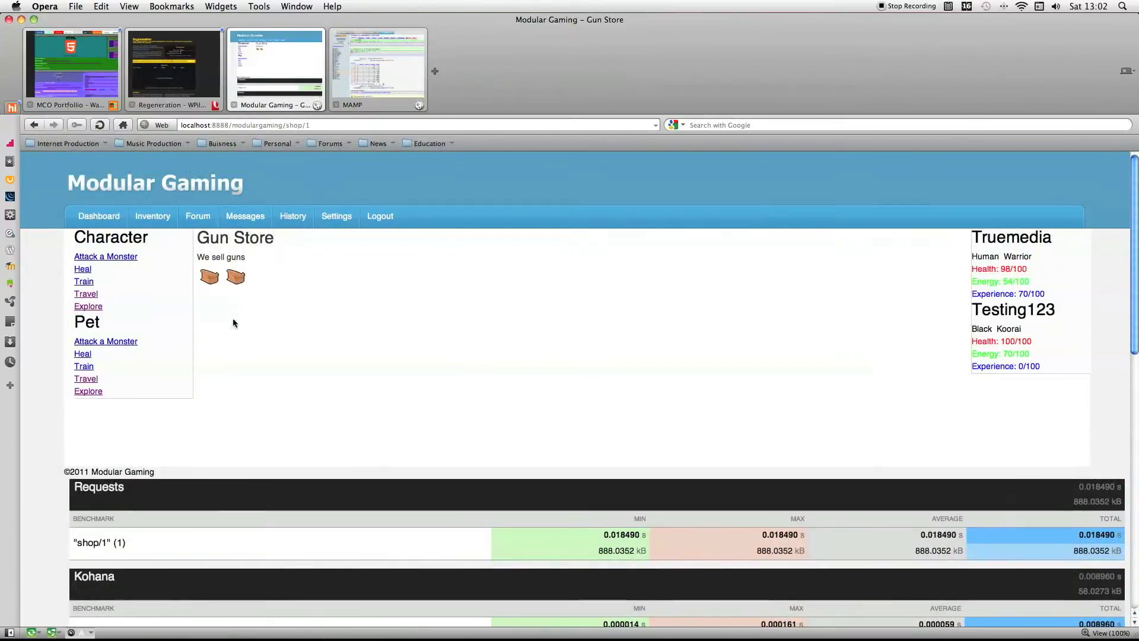
Go back to phpMyAdmin, browse the items table with all its fields and look through the item records.
{"action": "left_click", "coordinate": [358, 105]}
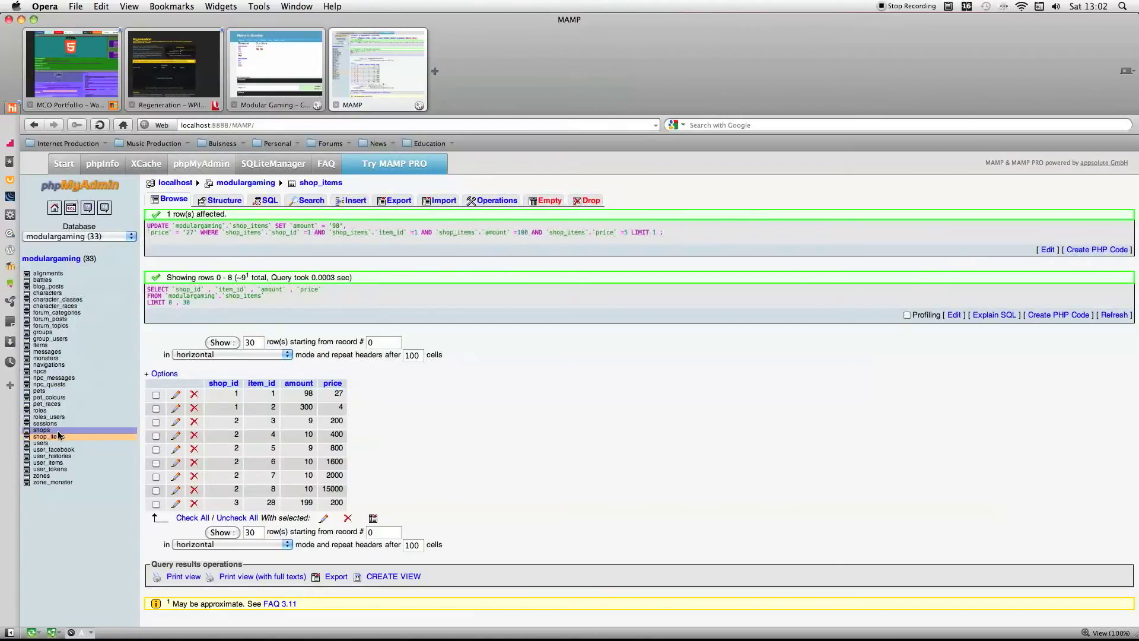
{"action": "left_click", "coordinate": [42, 346]}
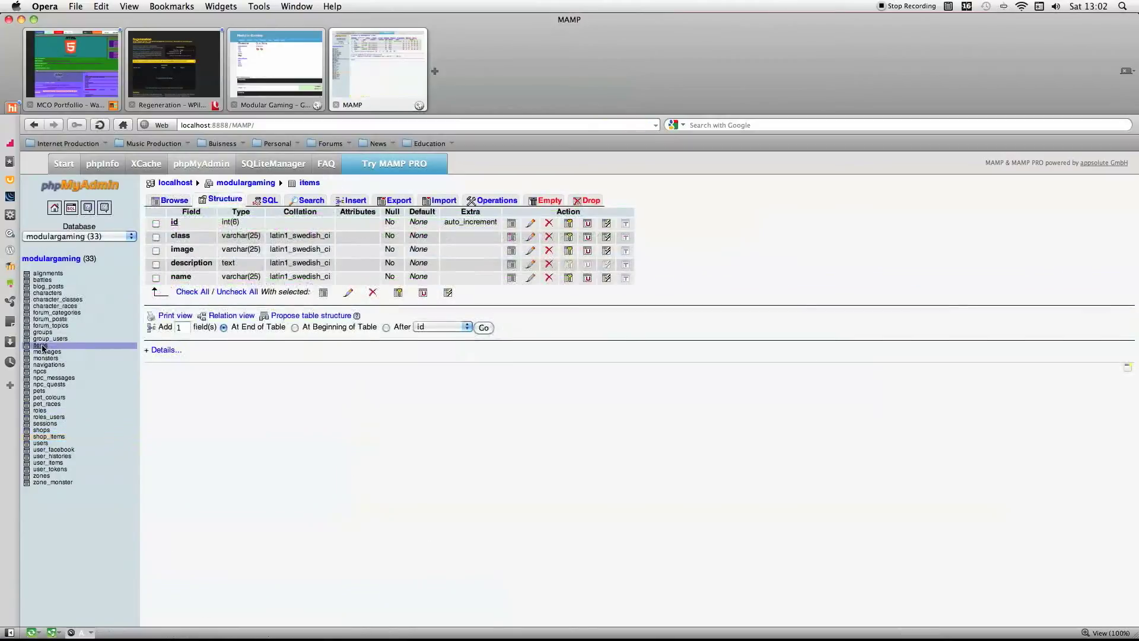
{"action": "left_click", "coordinate": [191, 291]}
{"action": "left_click", "coordinate": [323, 293]}
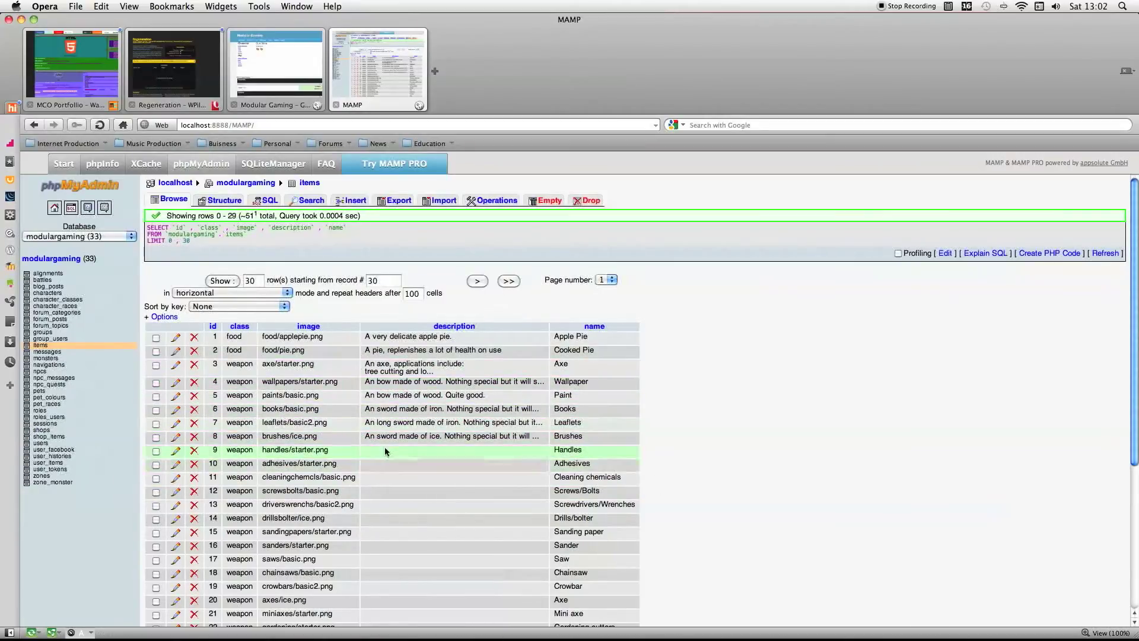
{"action": "scroll", "coordinate": [549, 375], "scroll_direction": "down", "scroll_amount": 10}
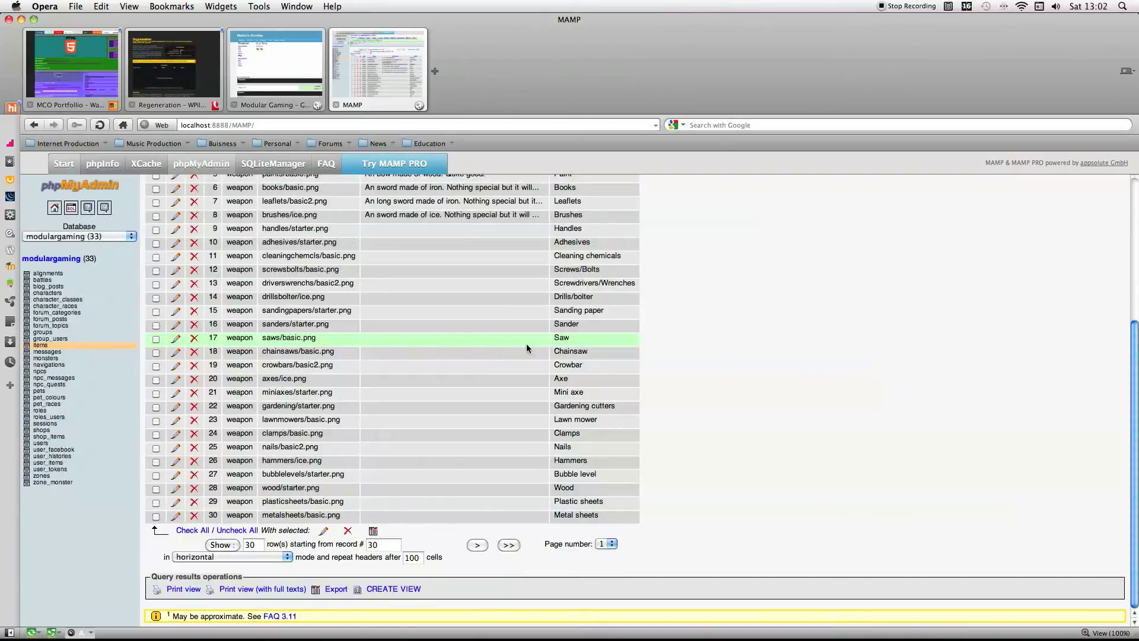
{"action": "scroll", "coordinate": [432, 351], "scroll_direction": "up", "scroll_amount": 5}
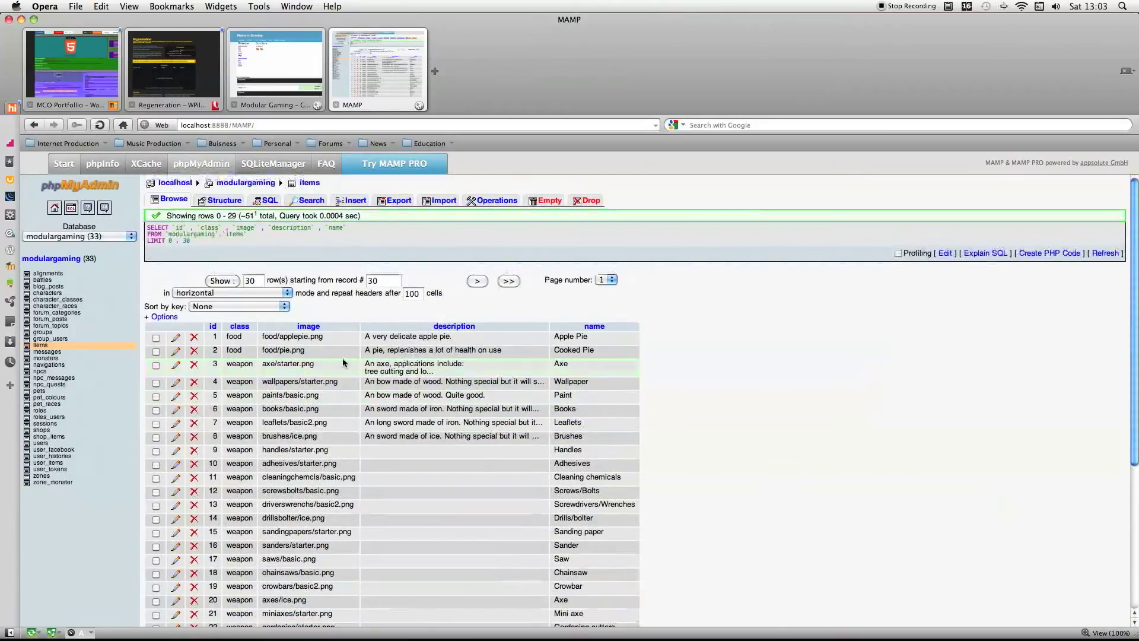